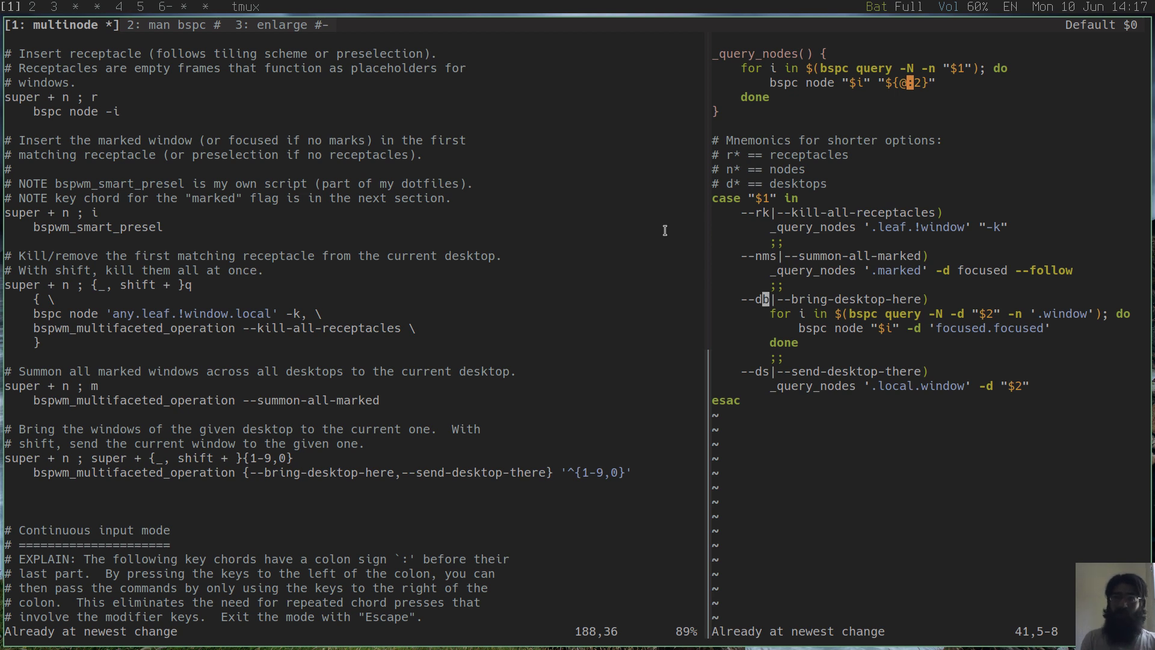
Step: Move focus to the left tmux pane that holds the sxhkd key chord config
key(ctrl+b)
key(Left)
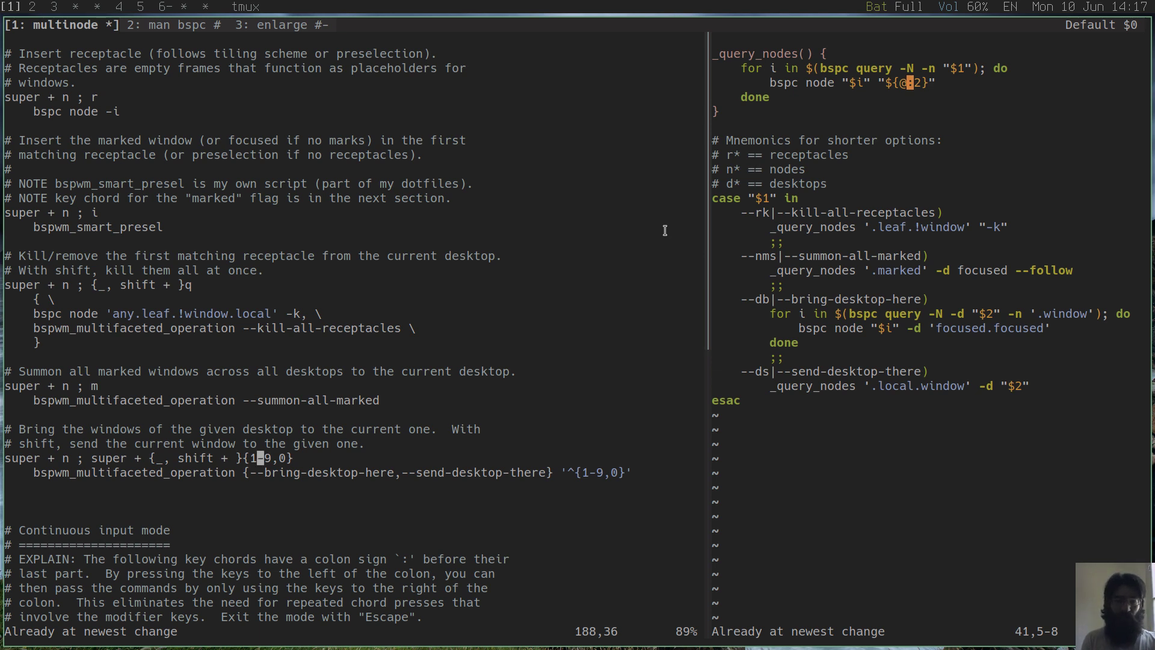
Step: Highlight the summon and bring-desktop chord lines, then return to the right script pane
key(j)
key(shift+v)
key(k)
key(braceleft)
key(braceleft)
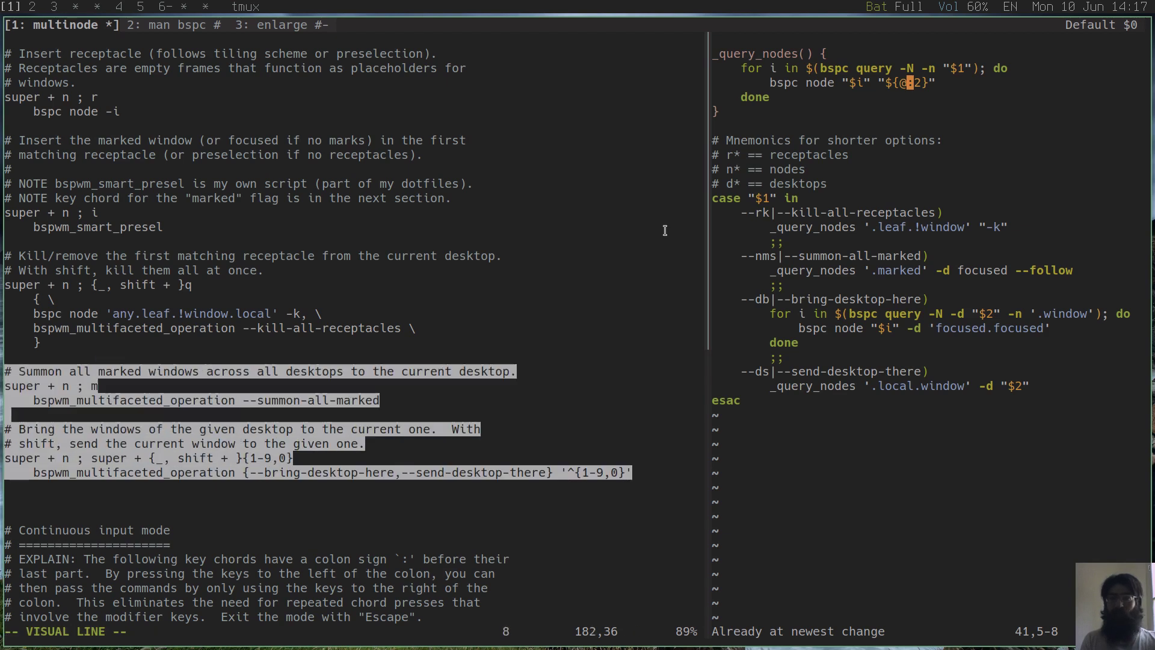
key(k)
key(k)
key(k)
key(k)
key(k)
key(Escape)
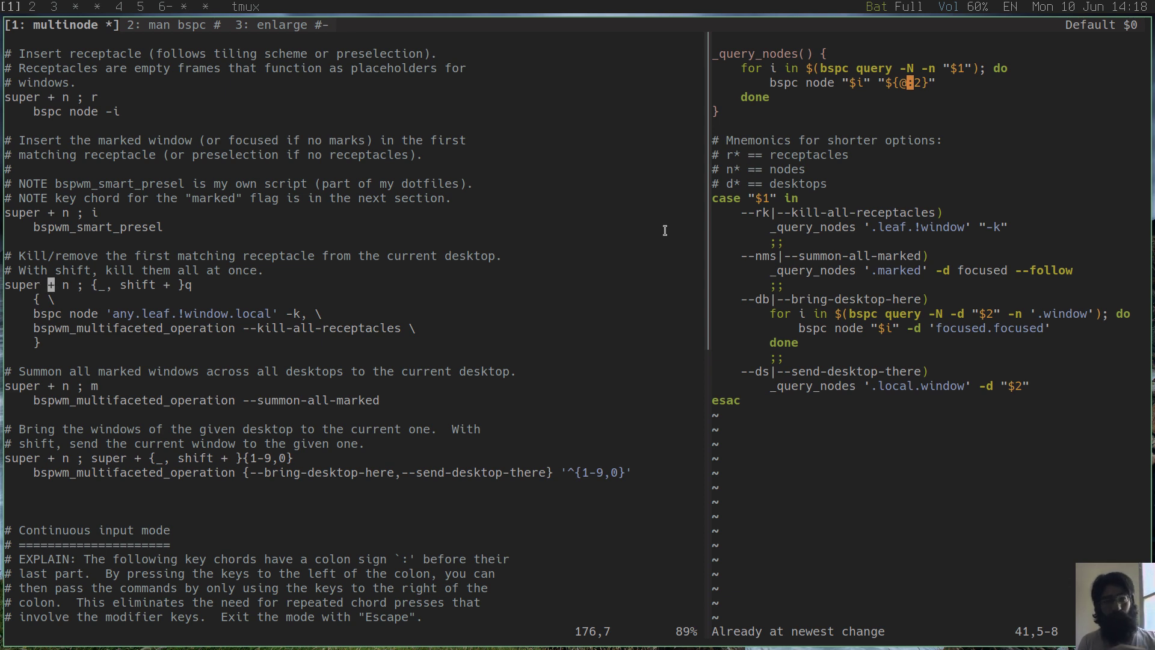
key(ctrl+b)
key(o)
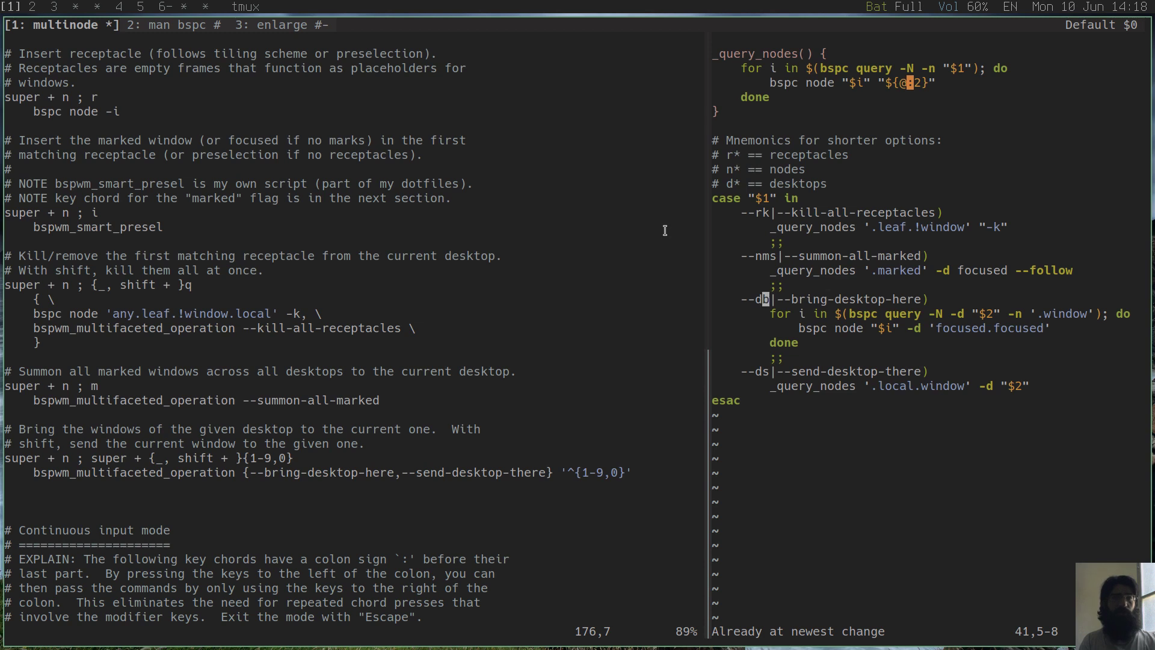
Step: Highlight the --nms|--summon-all-marked option line, then switch to empty desktop 2
key(k)
key(k)
key(k)
key(shift+v)
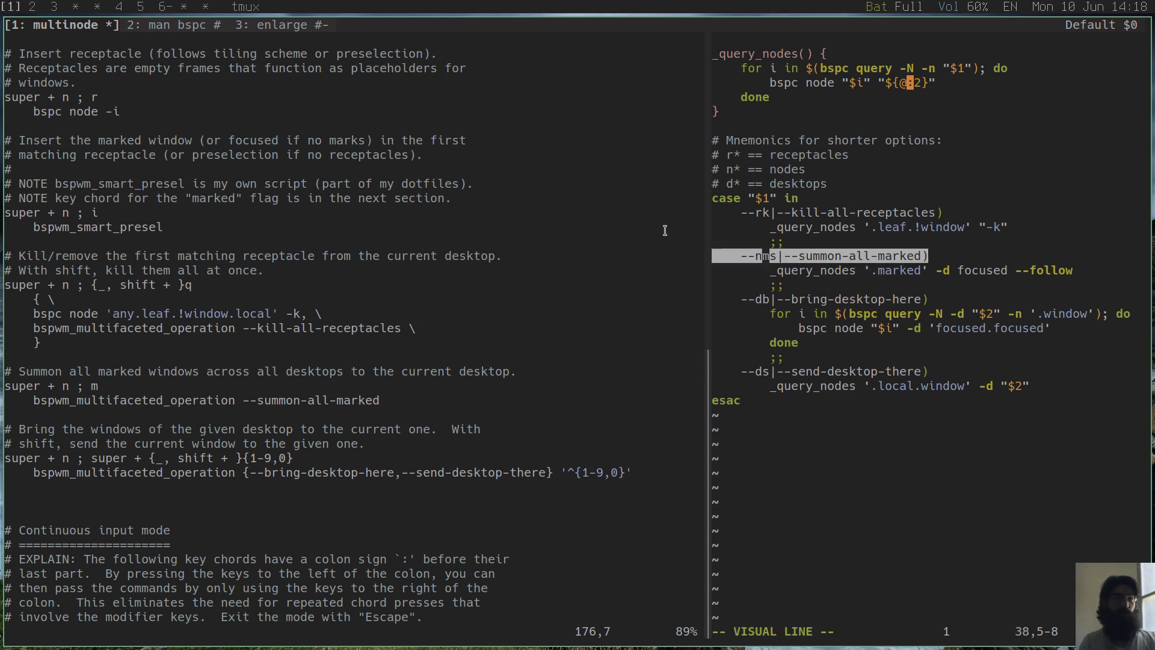
key(Escape)
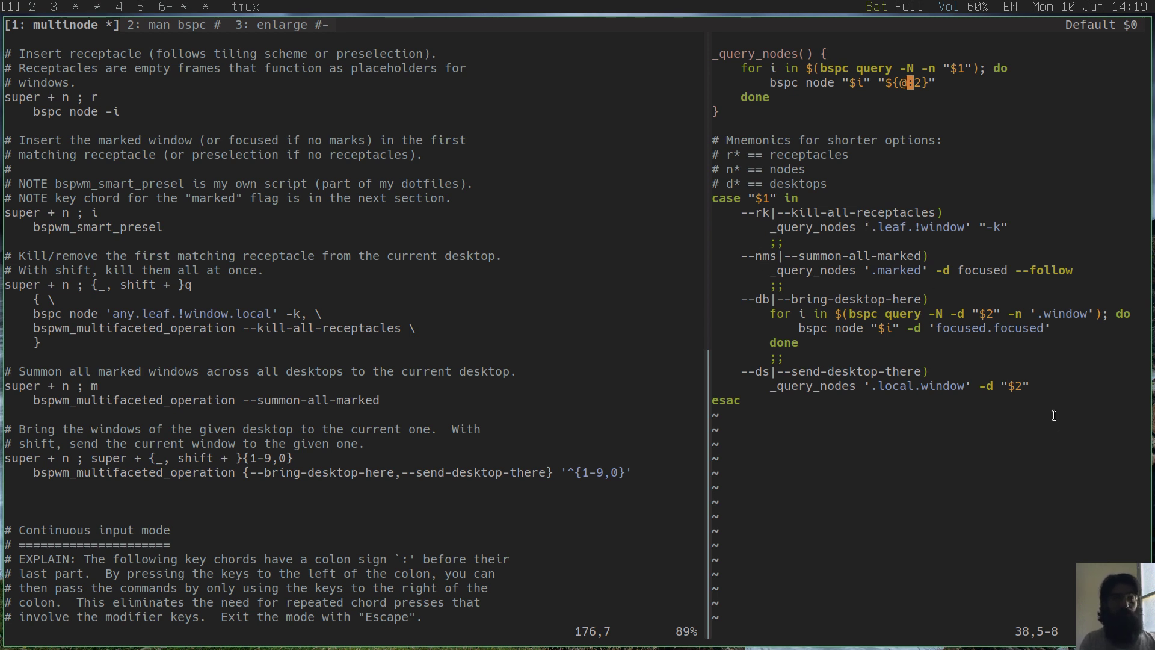
key(super+2)
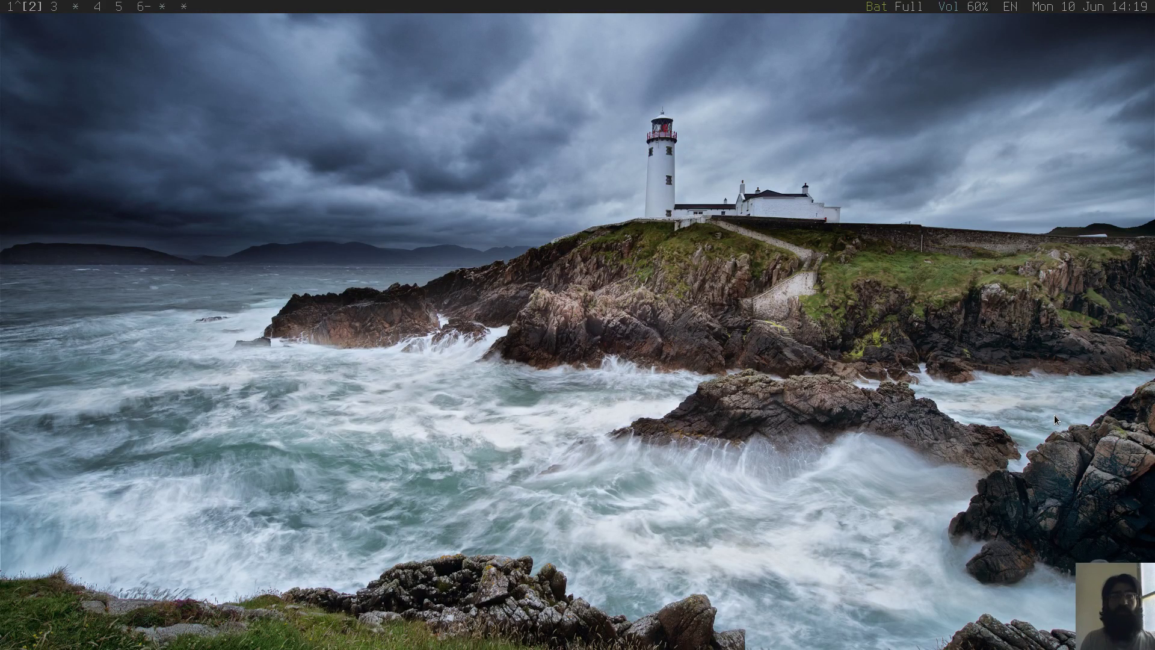
Step: Open three terminals on desktop 2, type 'marked 2' in the left one and mark it
key(super+Return)
key(super+Return)
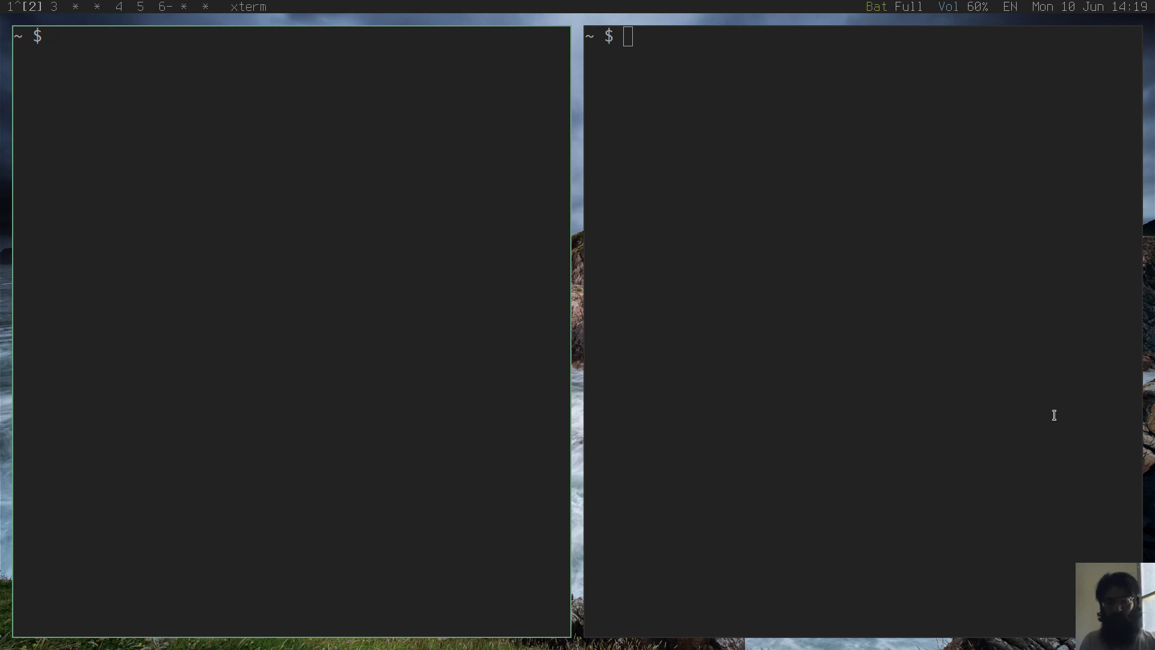
key(super+Return)
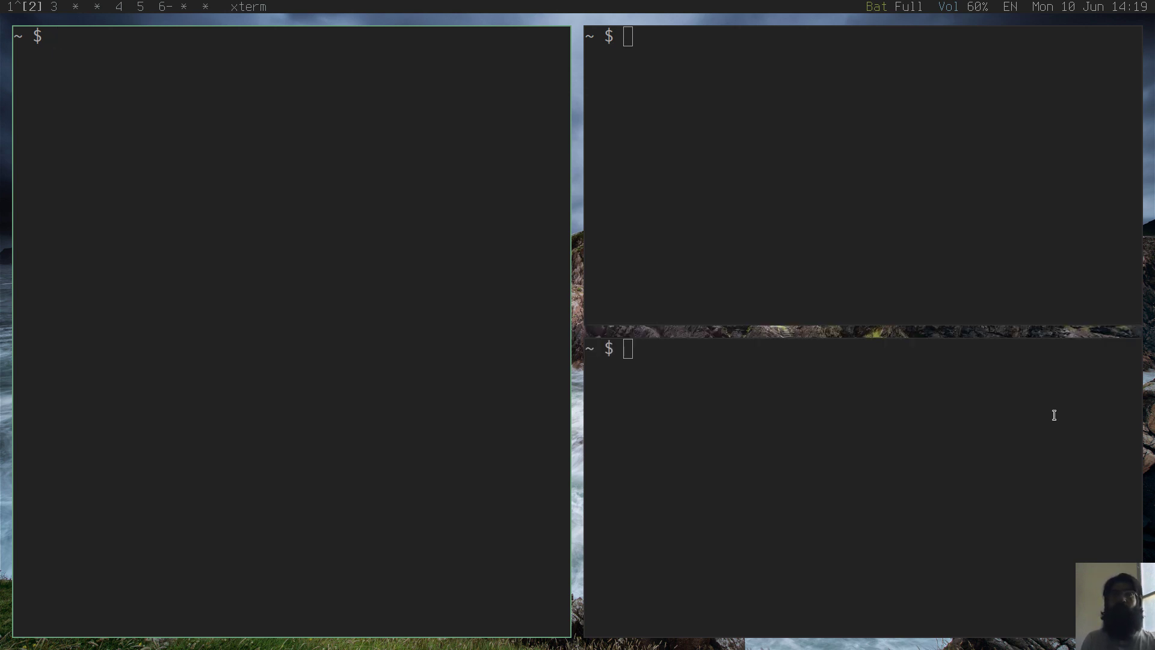
text(marked )
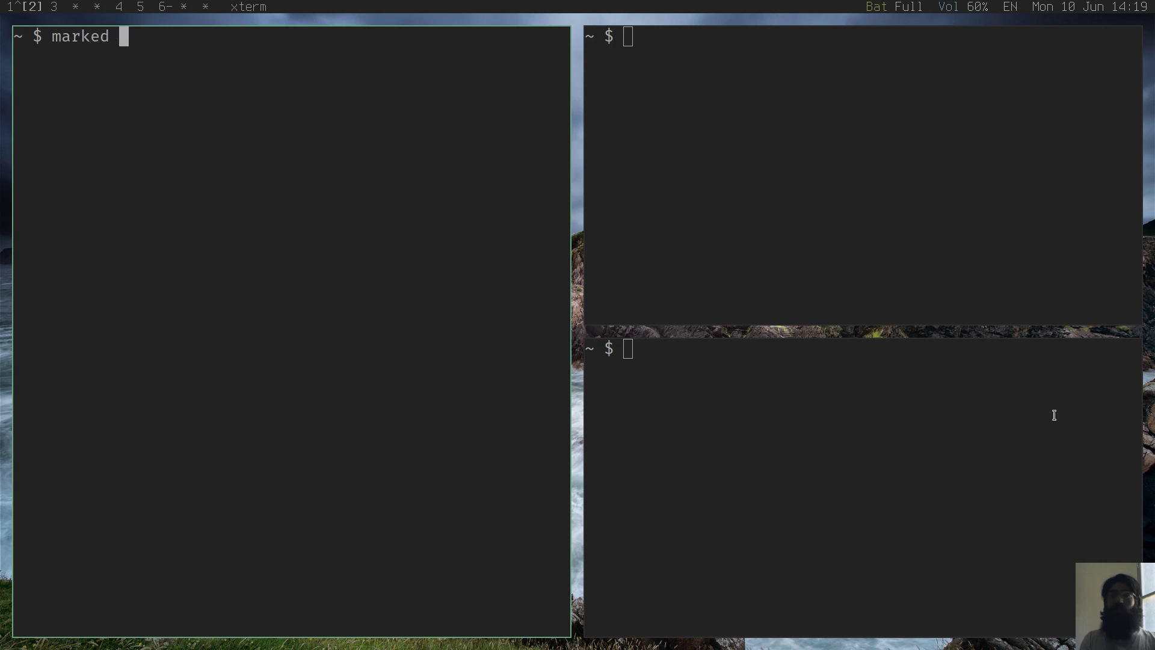
text(2)
click(1054, 415)
key(super+Left)
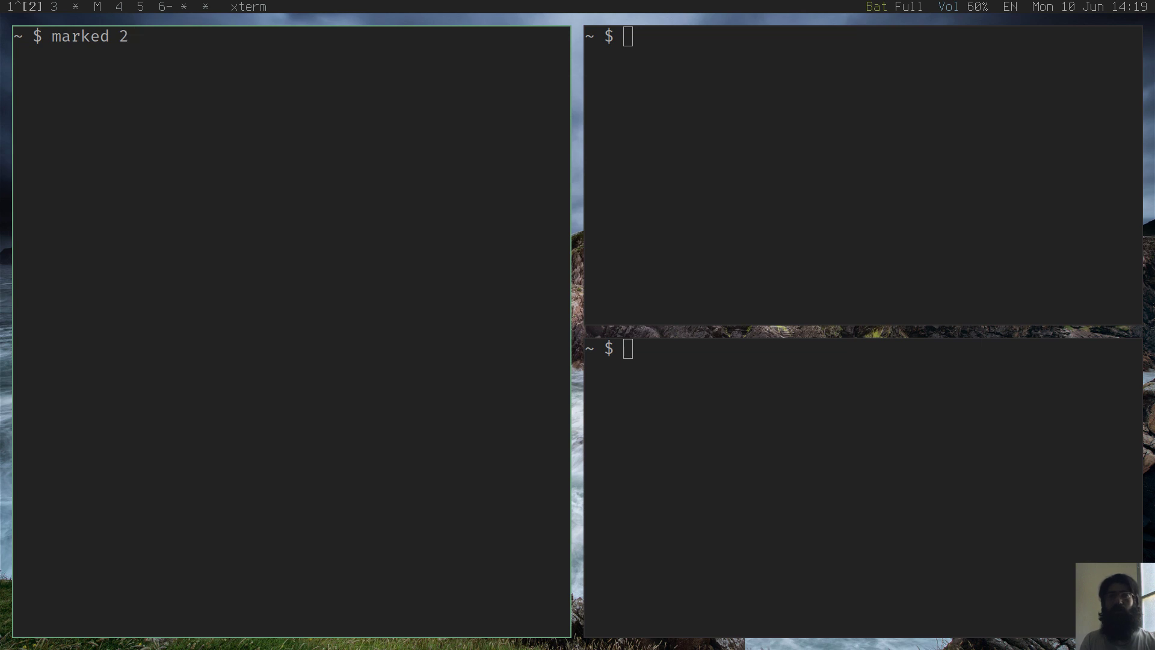
Step: Cycle focus across the three desktop 2 terminals, ending on the top-right one
key(super+l)
key(super+j)
key(super+k)
key(super+j)
key(super+k)
Step: On desktop 3, open three terminals and type 'marked 3' in the left one
key(super+3)
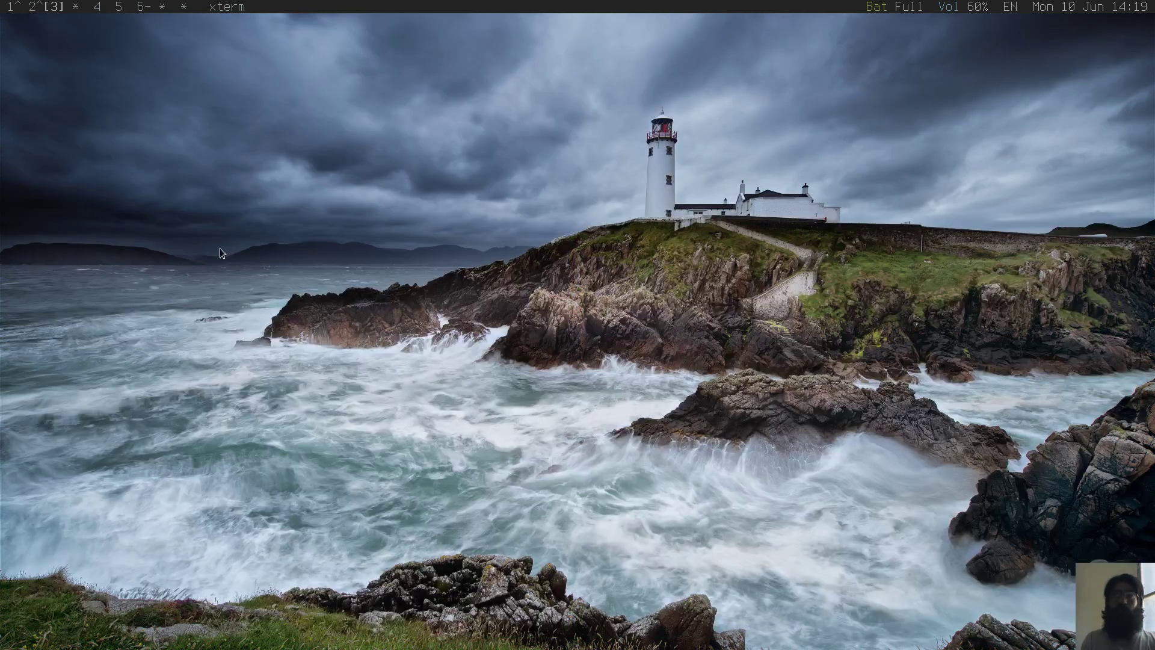
key(super+Return)
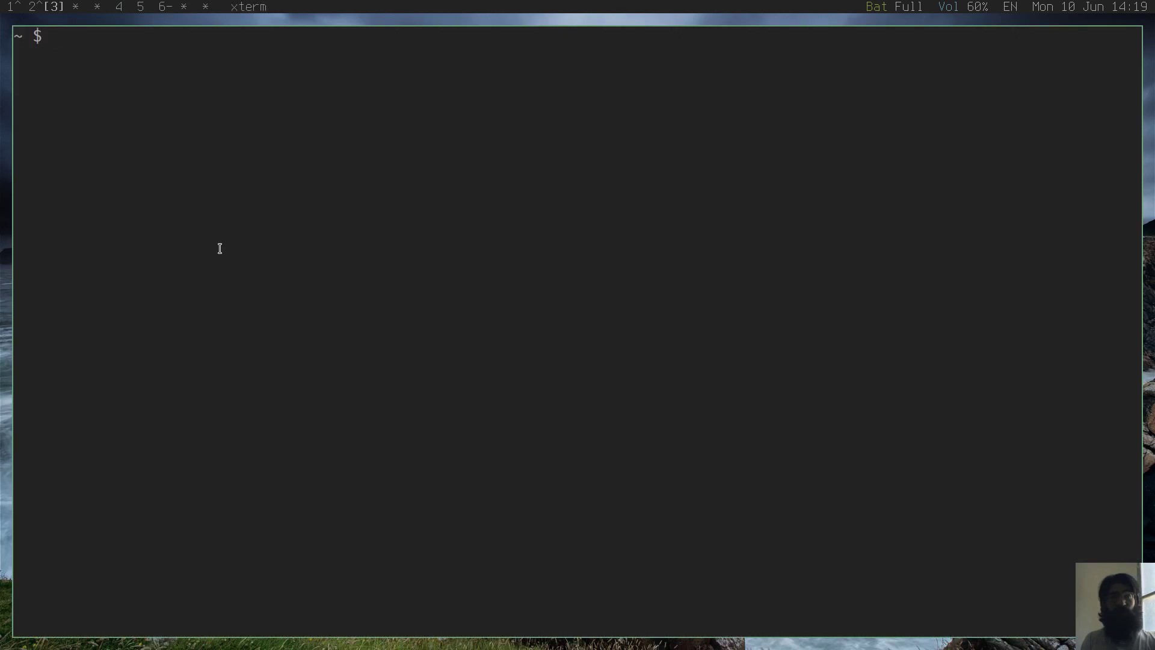
key(super+Return)
key(super+Return)
text(marked 3)
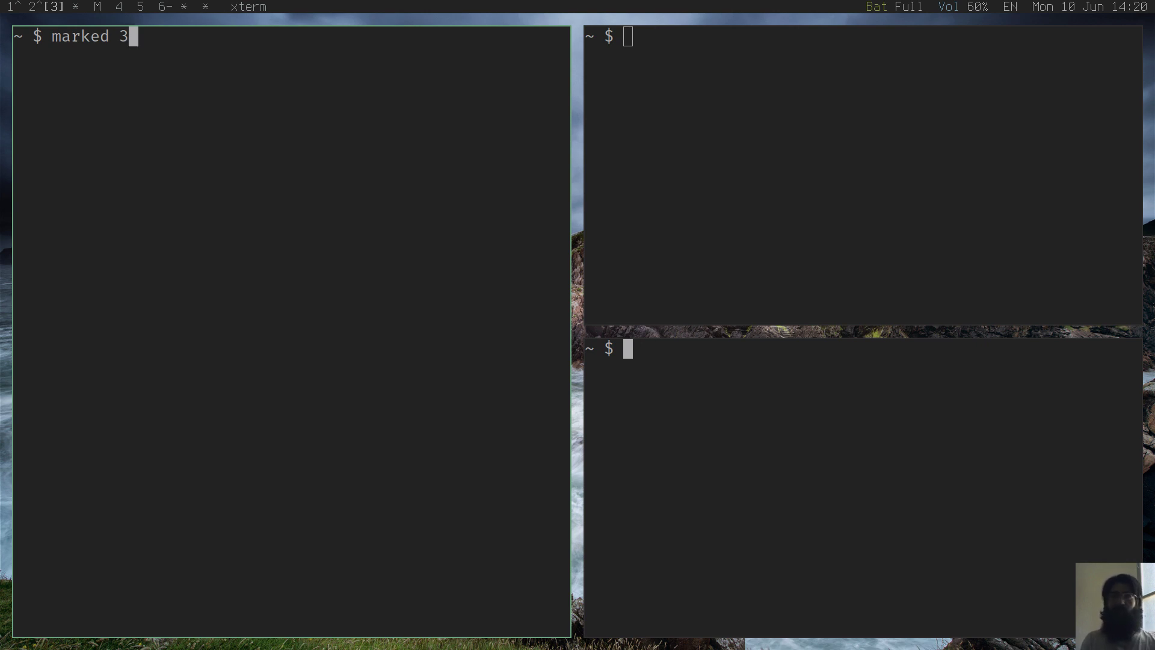
Step: Flip between desktops 2 and 3, focusing the 'marked 2' terminal, then return to desktop 1
key(super+2)
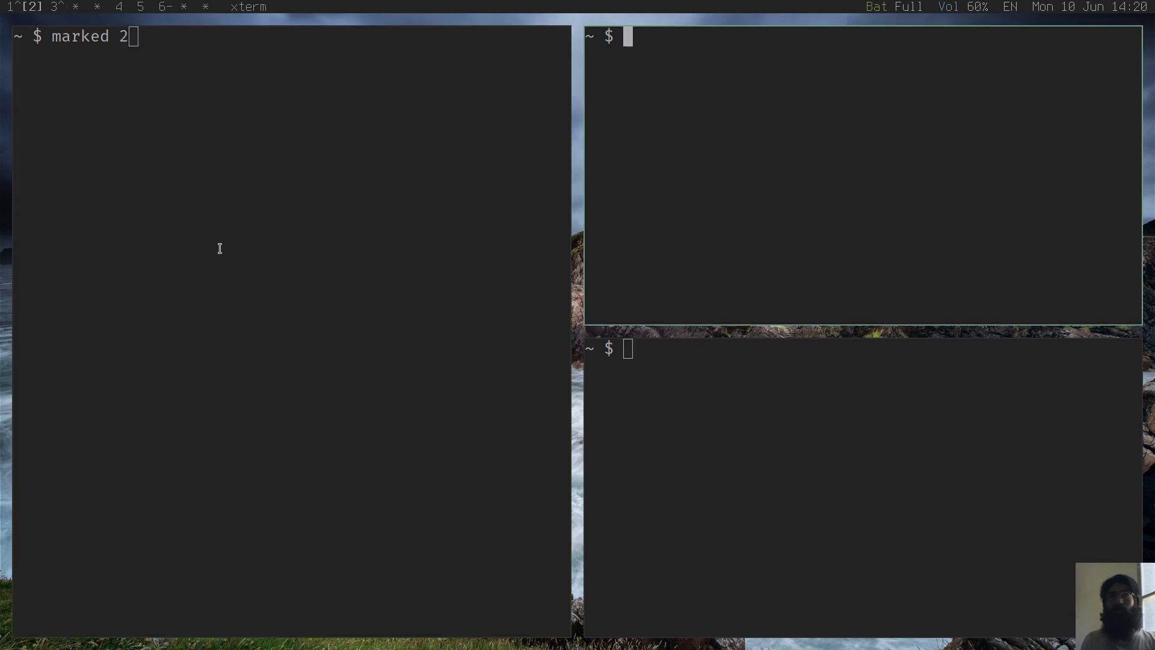
key(super+3)
key(super+2)
click(220, 249)
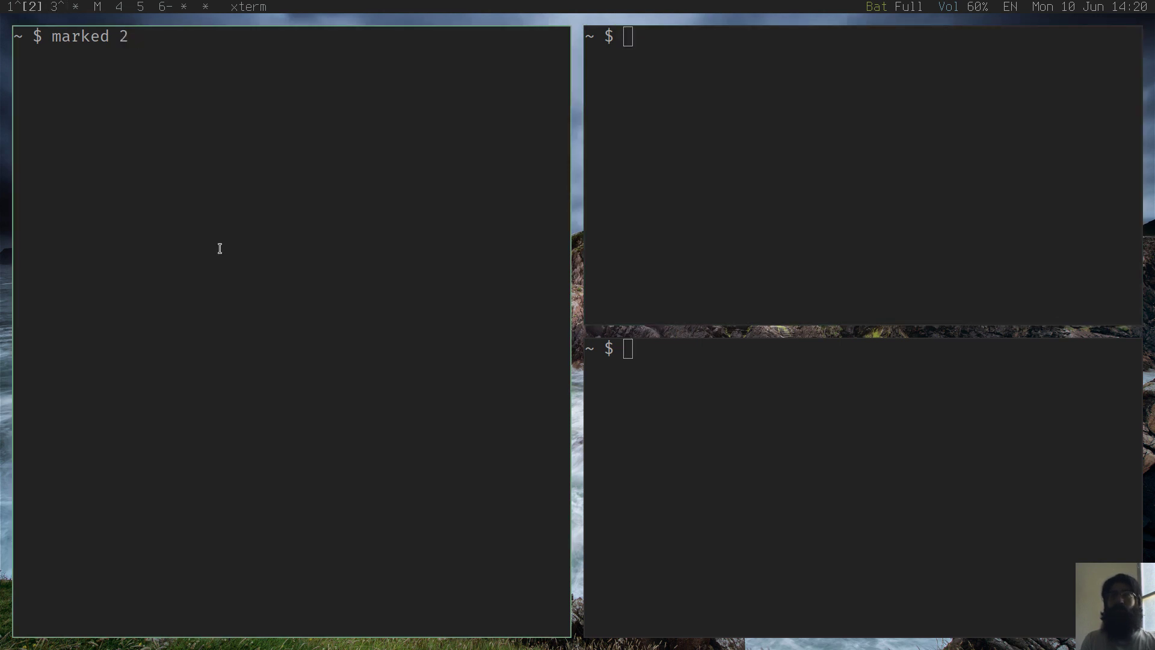
key(super+3)
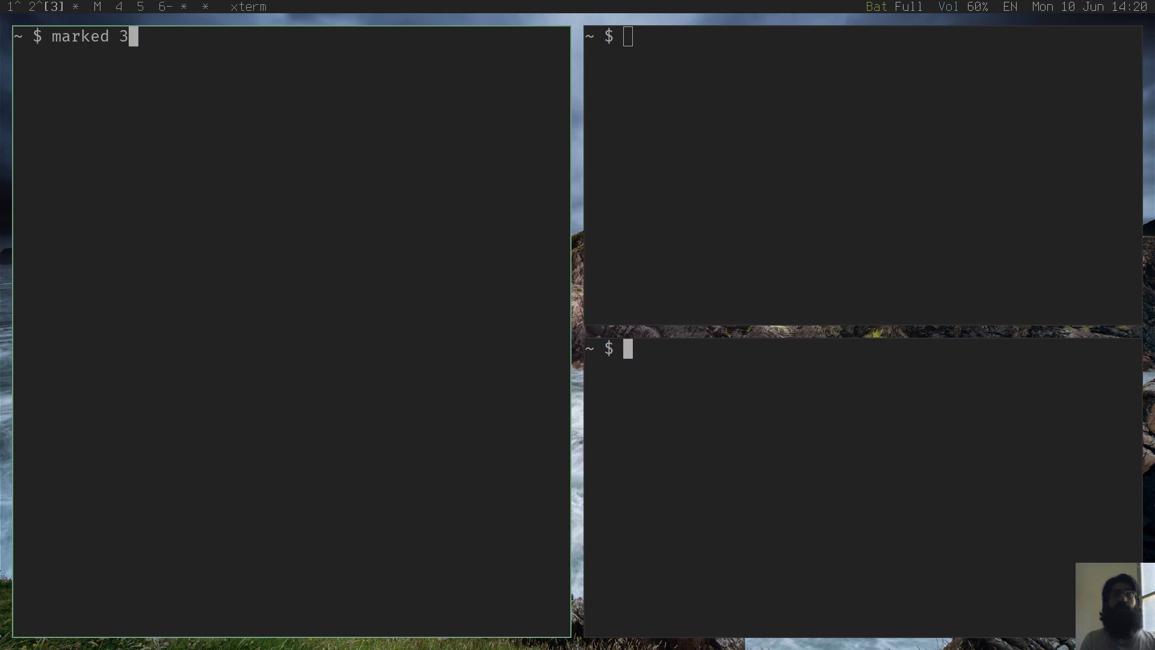
key(super+1)
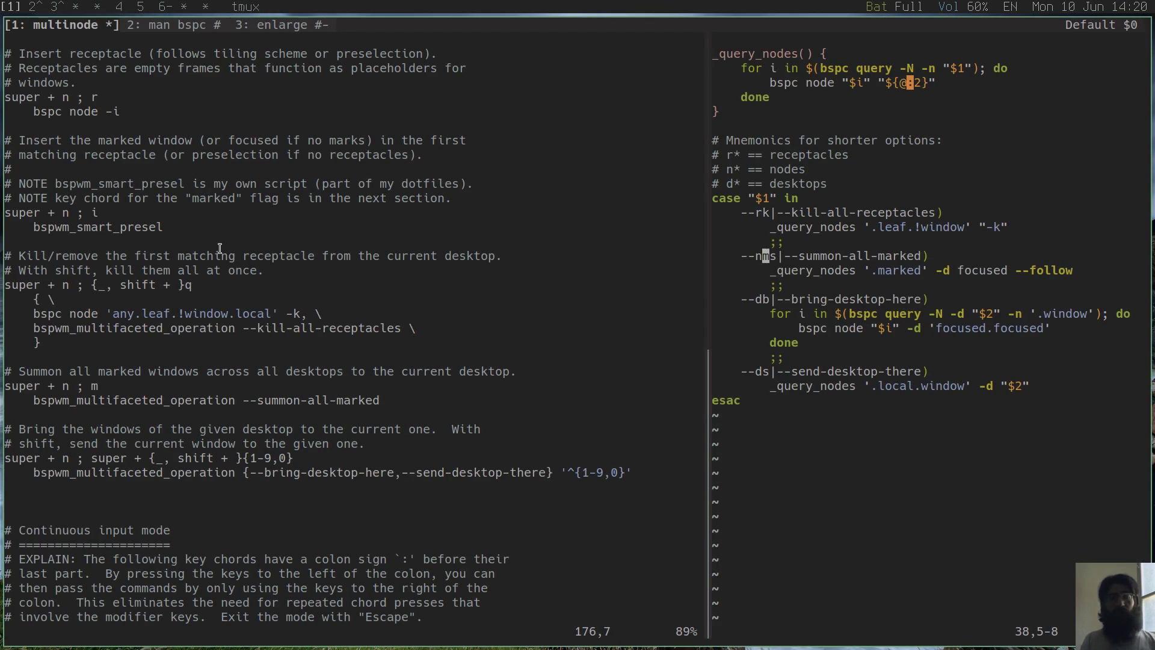
Step: In the left Vim pane, highlight the 'super + n ; m' summon-all-marked chord line
key(ctrl+b)
key(Left)
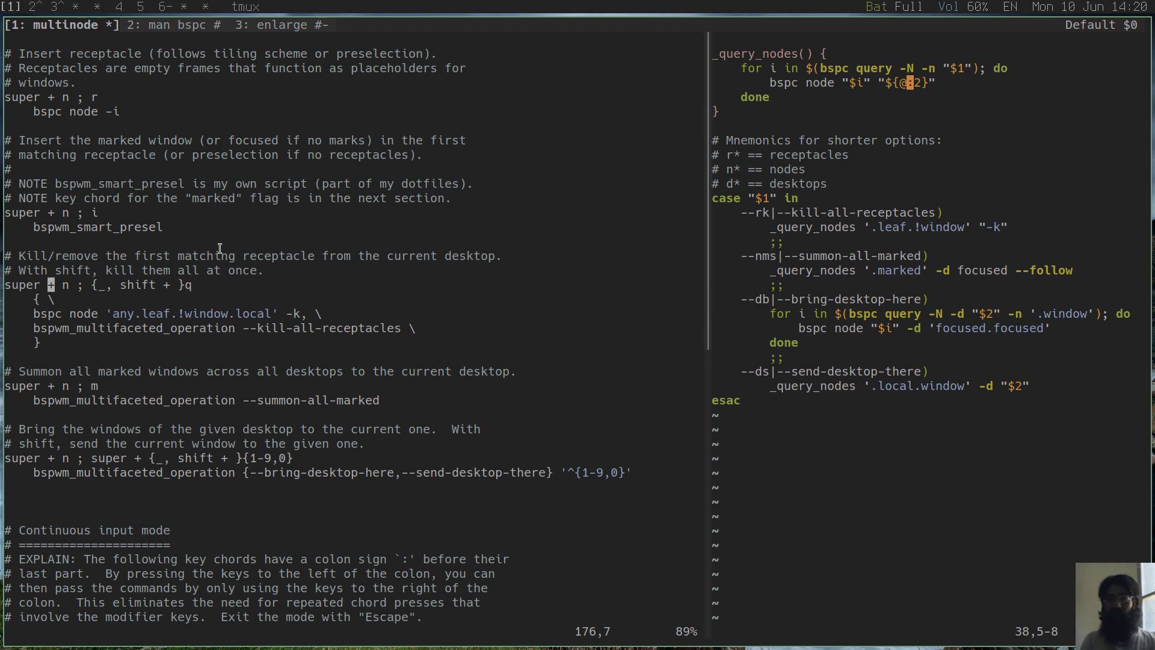
key(j)
key(j)
key(j)
key(j)
key(j)
key(j)
key(j)
key(shift+v)
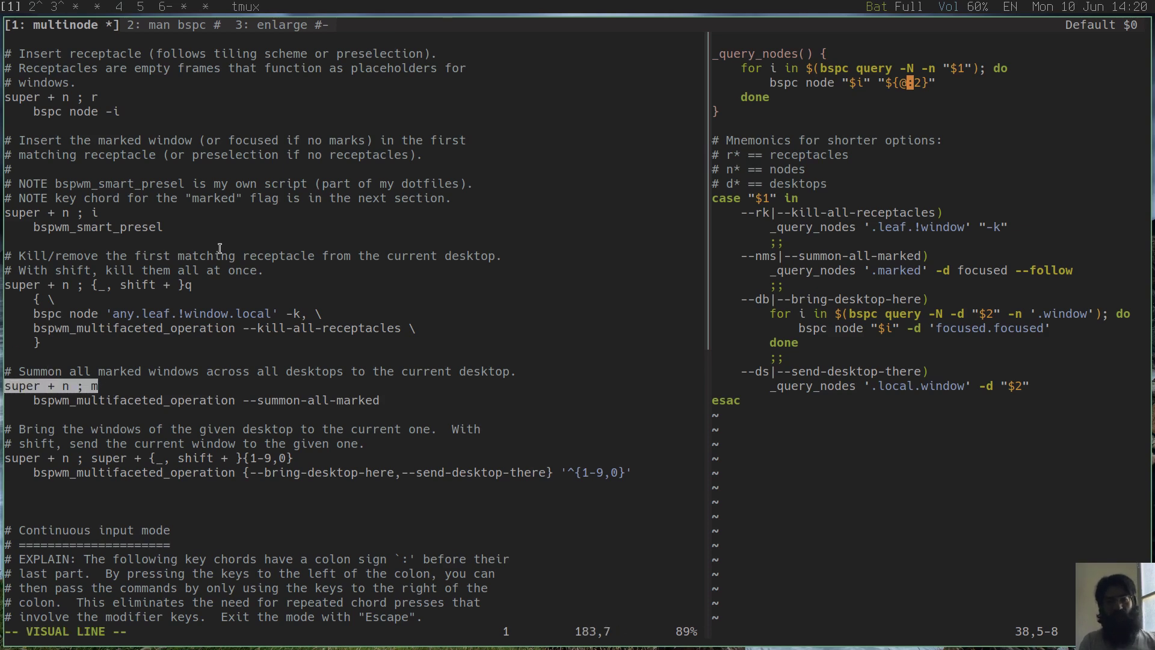
key(Escape)
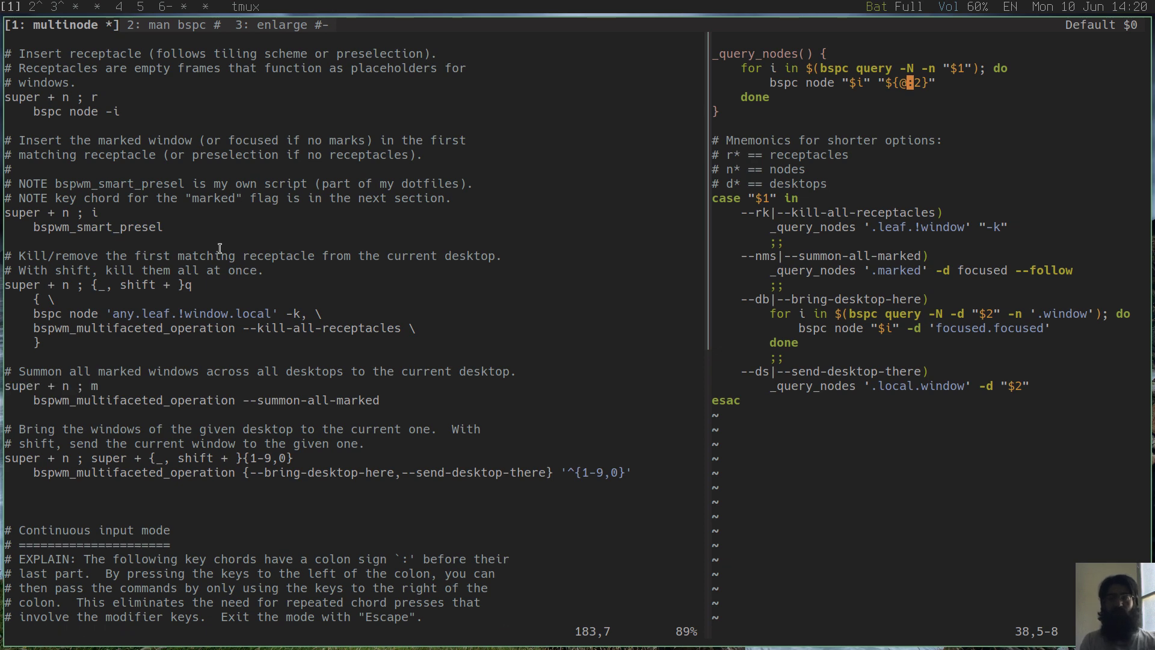
Step: Summon both marked terminals with super+n ; m, then focus 'marked 2' and 'marked 3' in turn
key(super+n)
key(m)
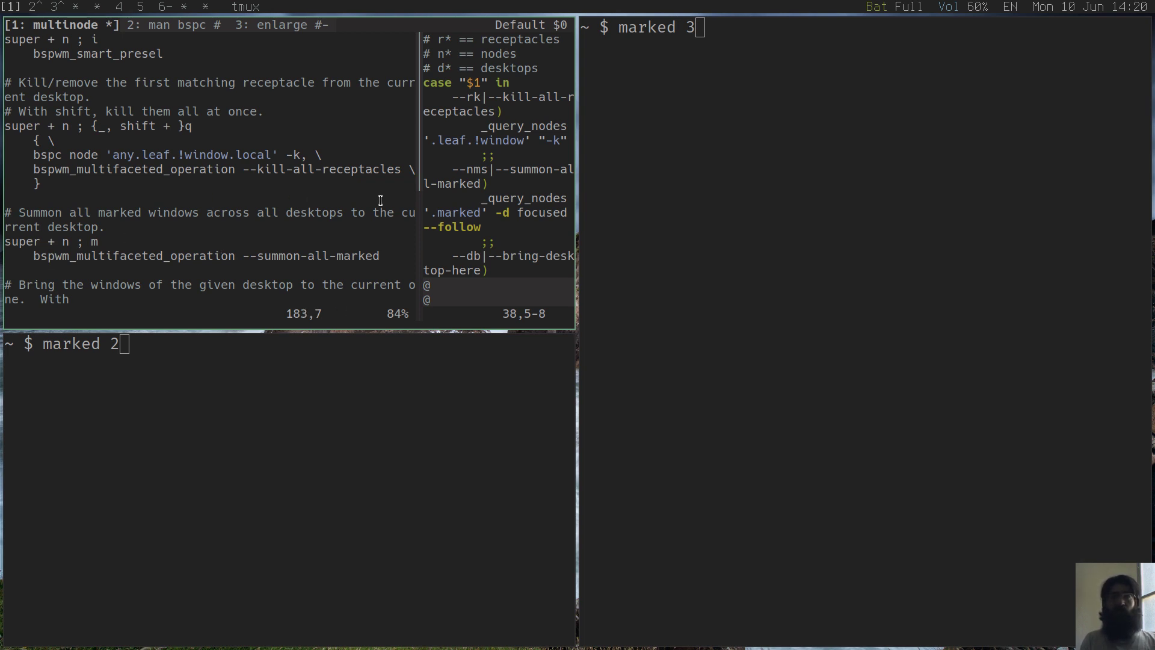
key(super+j)
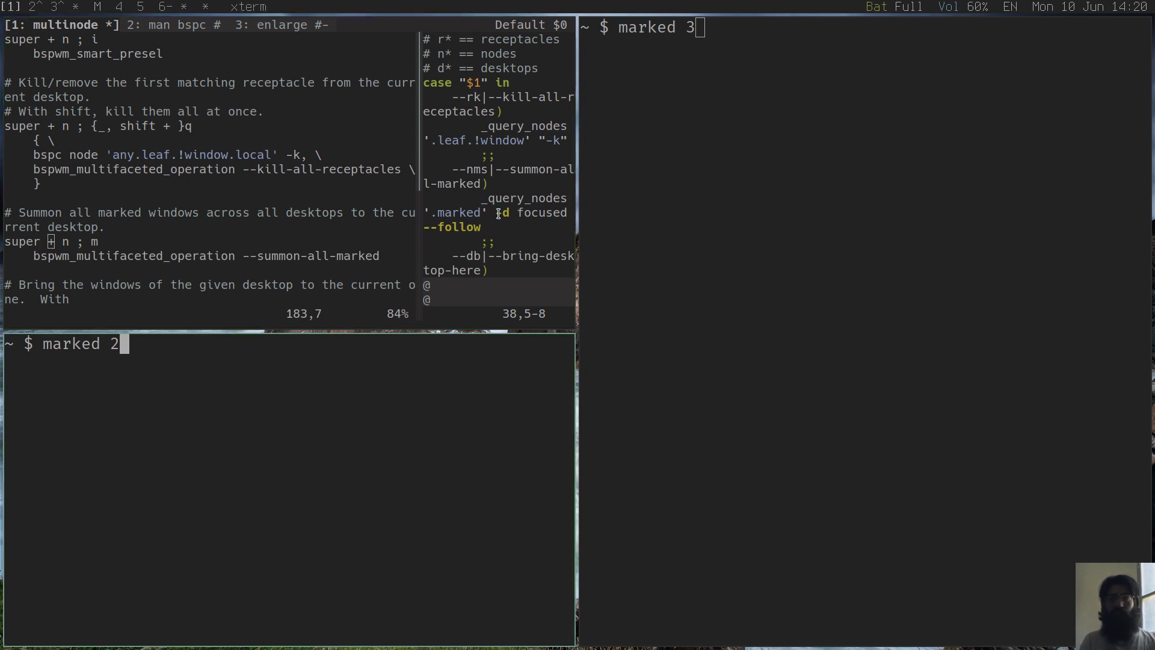
key(super+l)
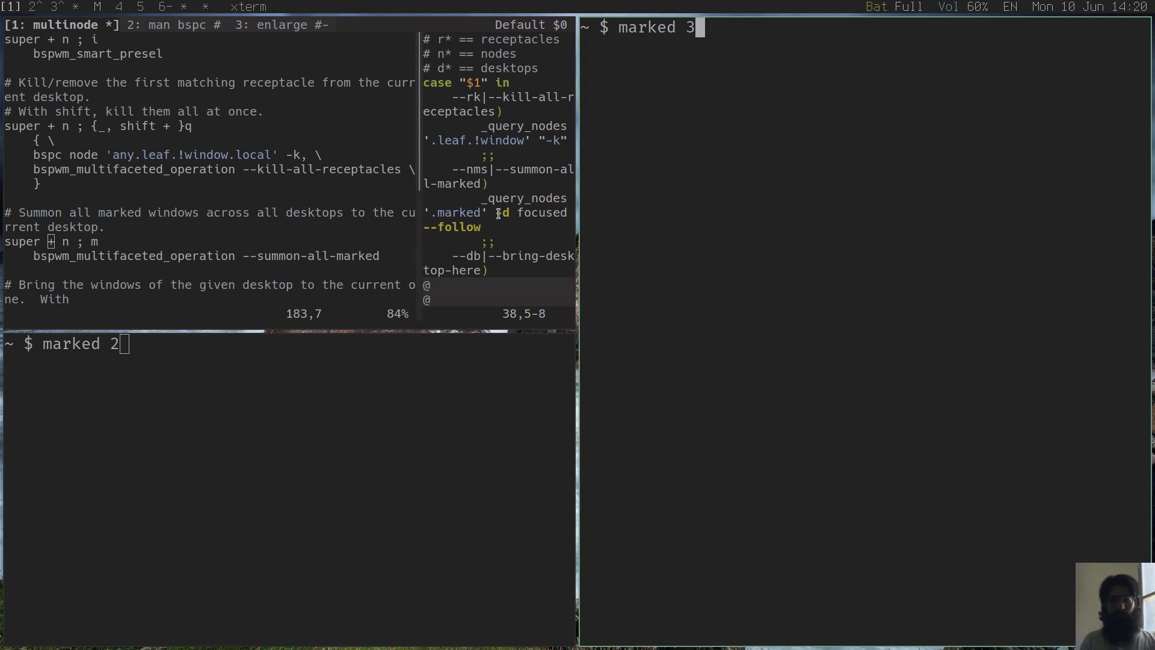
Step: Remove the 'marked 3' and then the 'marked 2' terminal from desktop 1 with super+q
key(super+q)
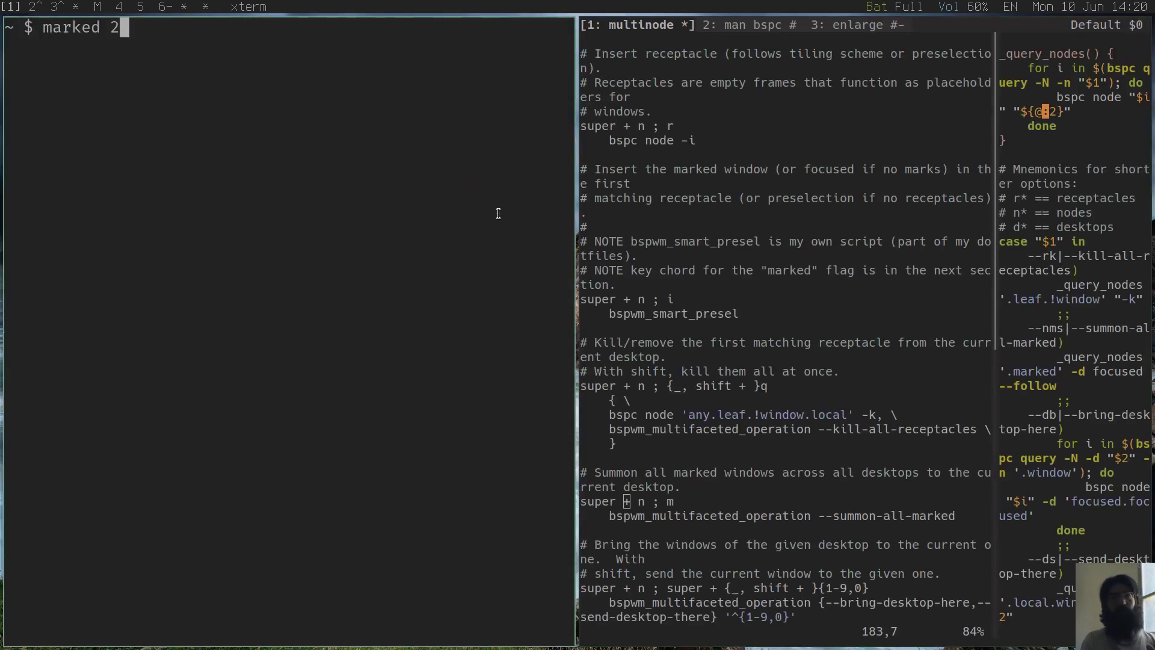
key(super+q)
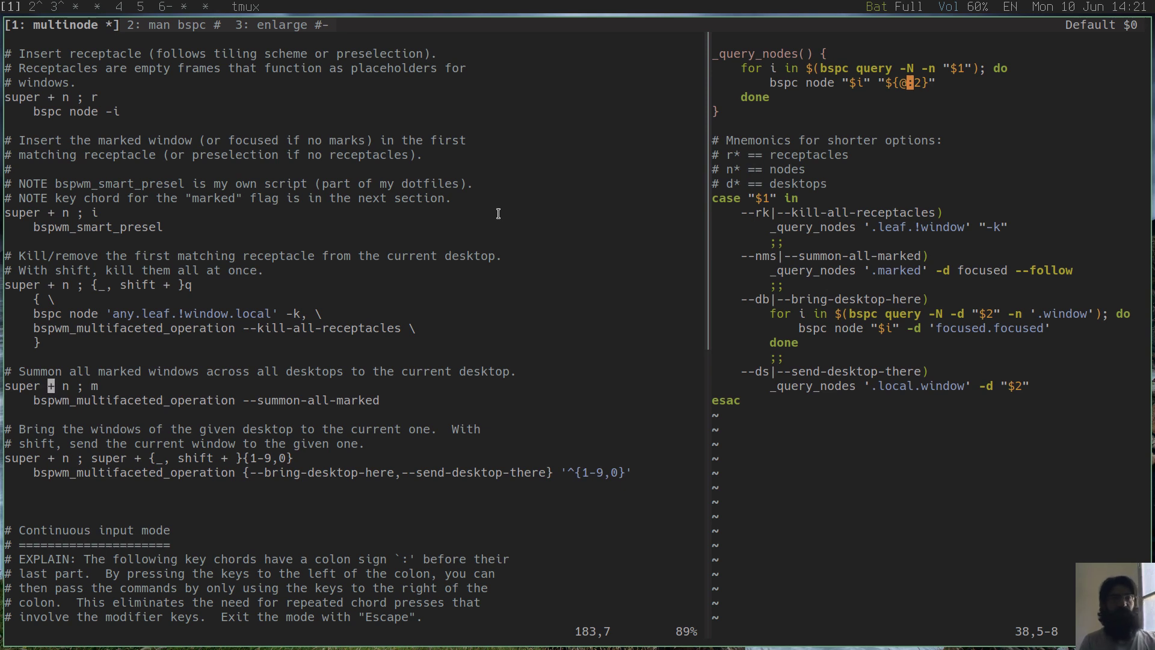
Step: Highlight the --db|--bring-desktop-here option in the right script pane, then switch to desktop 2
key(ctrl+b)
key(Right)
key(j)
key(j)
key(j)
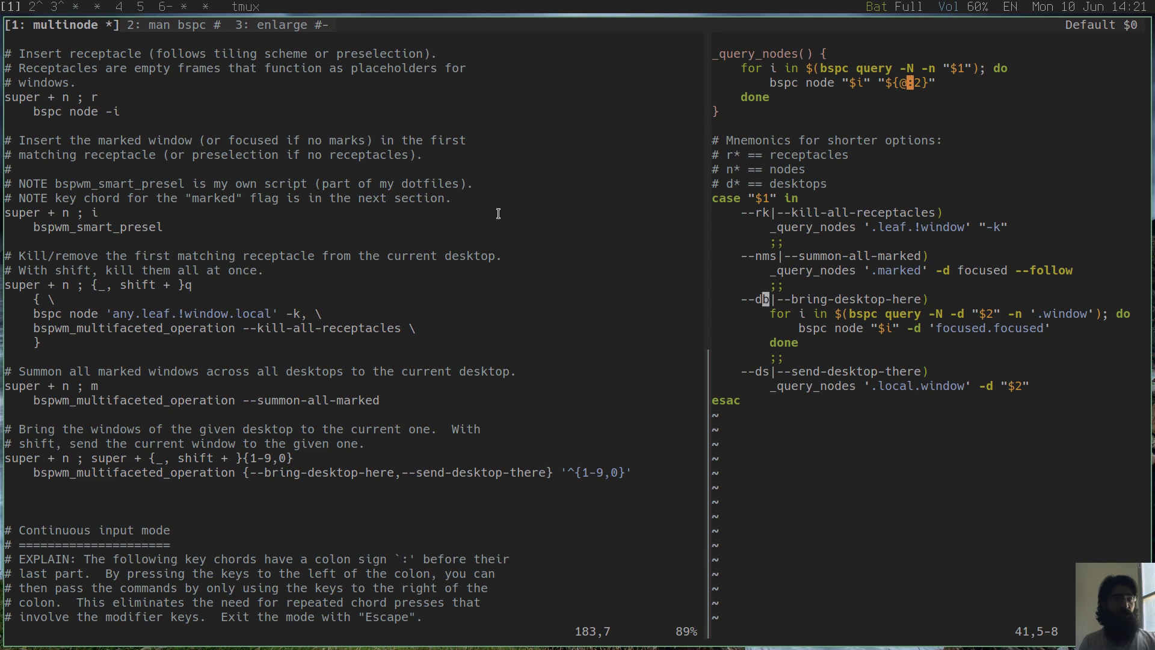
key(shift+v)
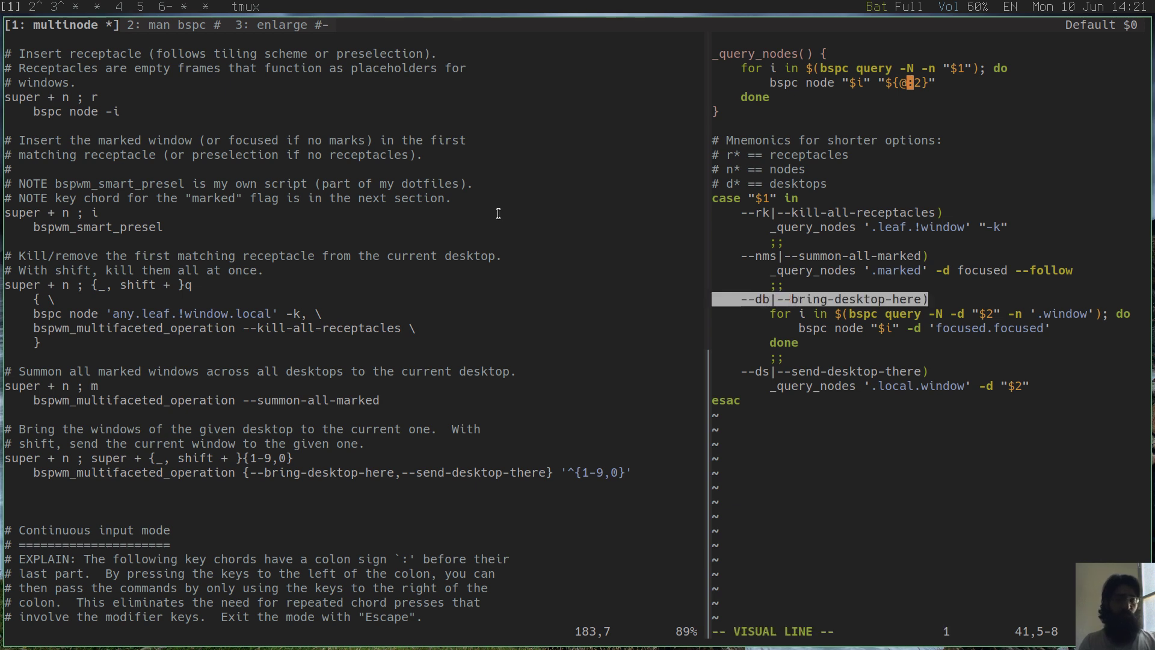
key(Escape)
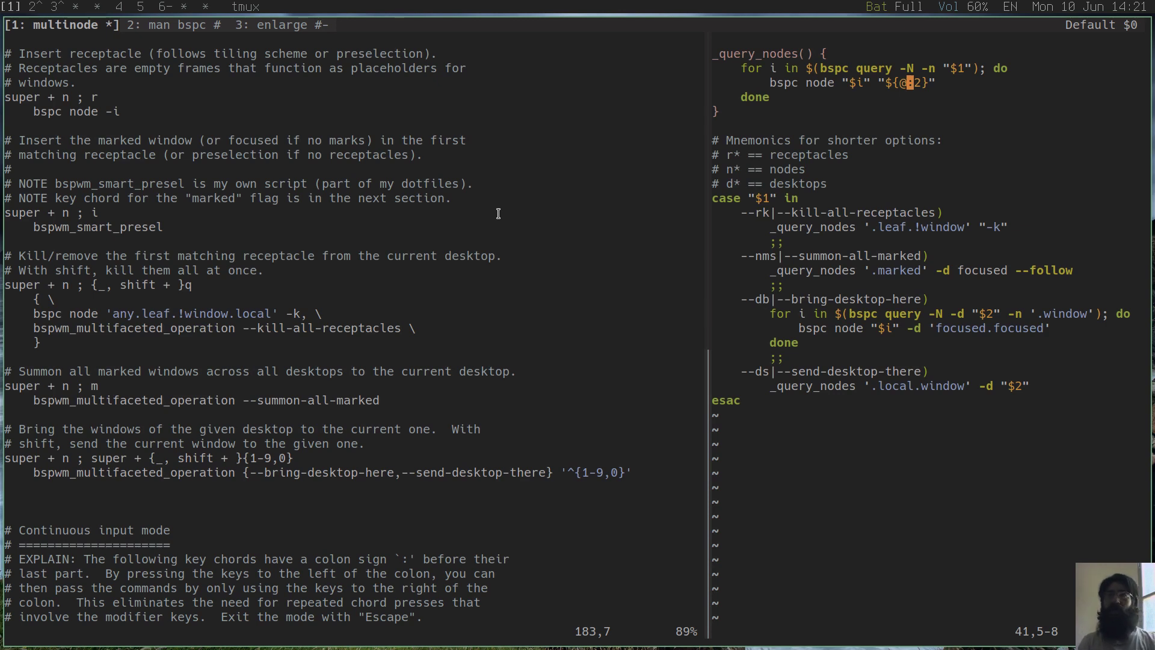
key(super+2)
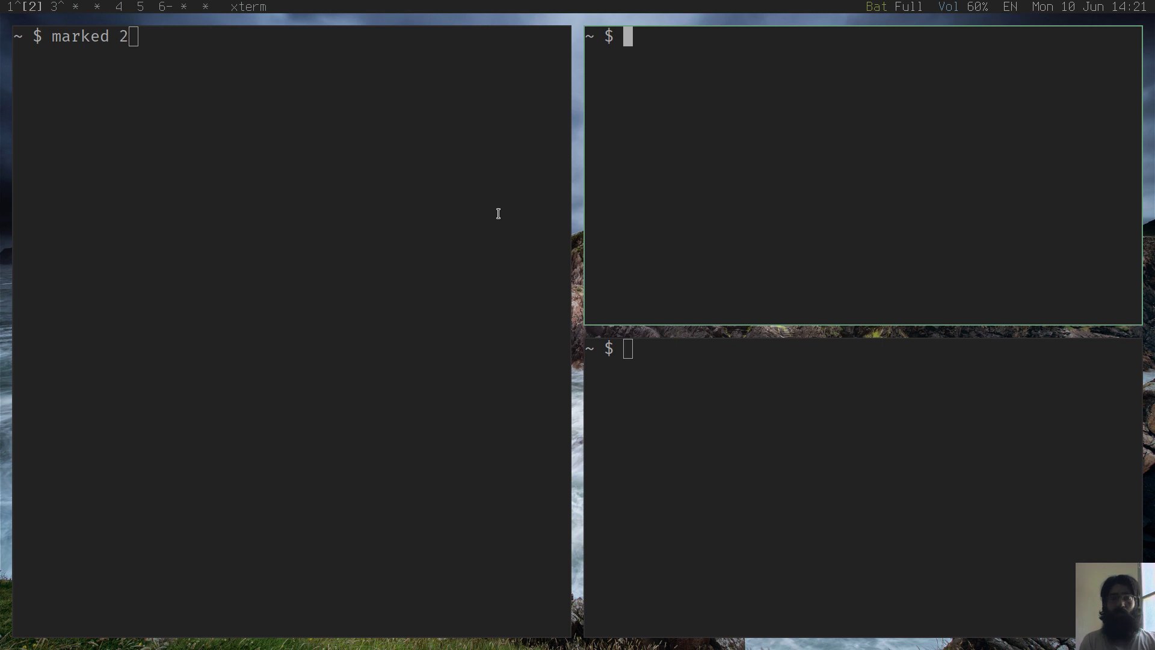
Step: Type 2 in each desktop 2 terminal, clearing the 'marked 2' line first
text(2)
key(super+j)
text(2)
key(super+j)
key(ctrl+u)
text(2)
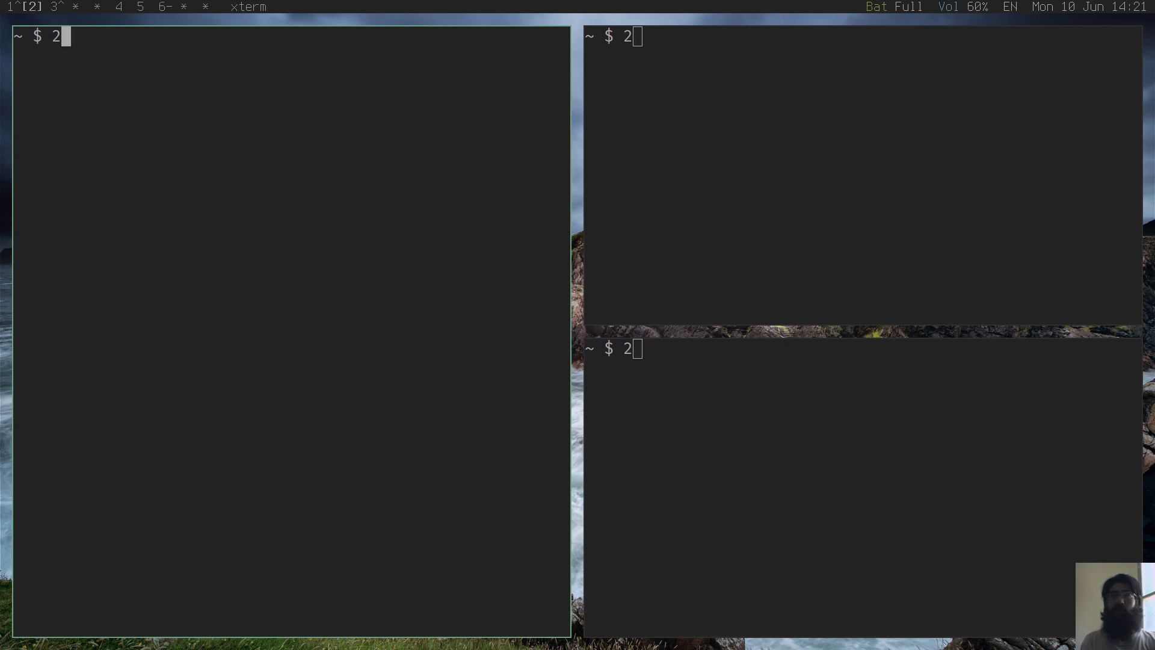
Step: Type 3 in each desktop 3 terminal, clearing 'marked 3', then go back to desktop 1
key(super+3)
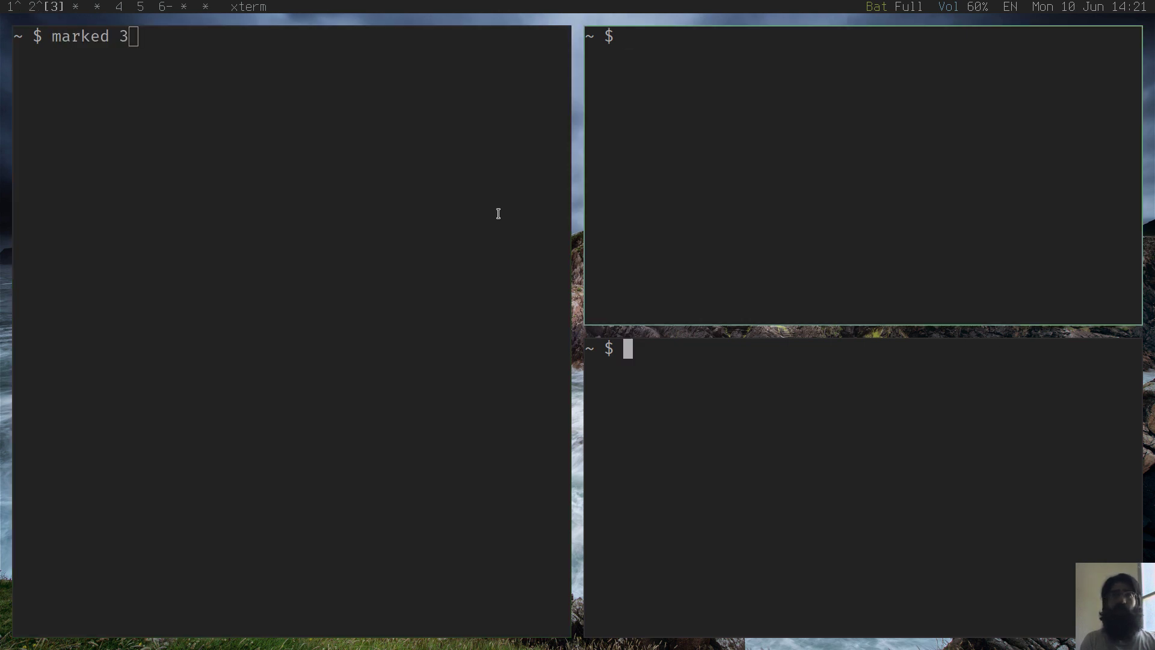
text(3)
key(super+j)
text(3)
key(super+h)
key(ctrl+u)
text(3)
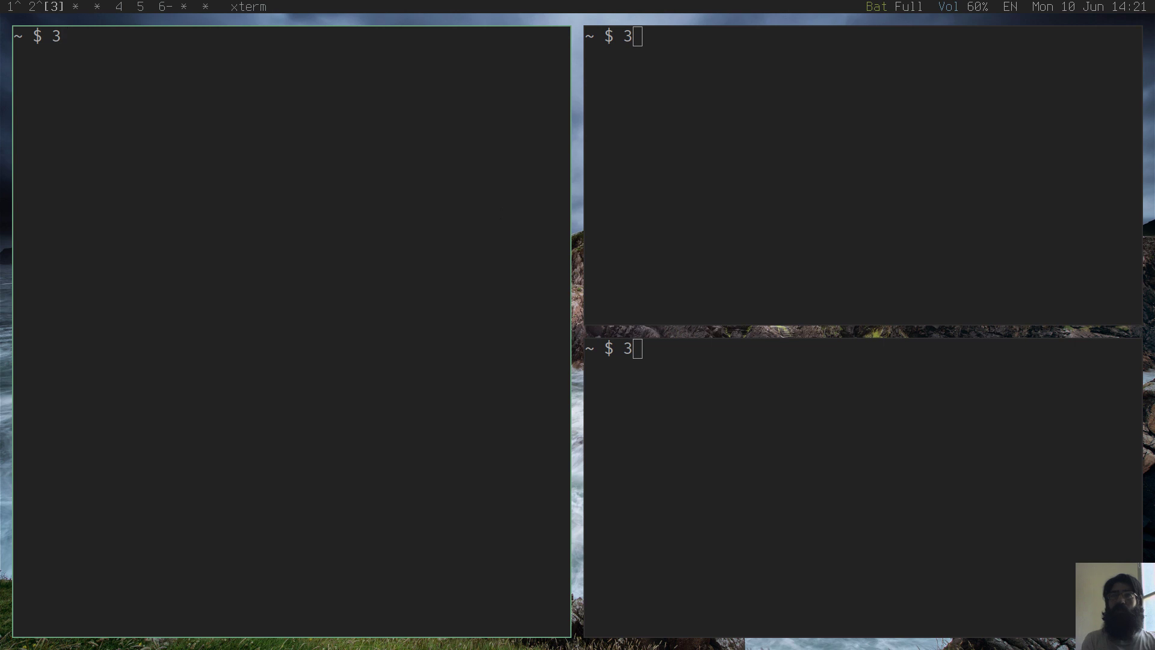
key(super+2)
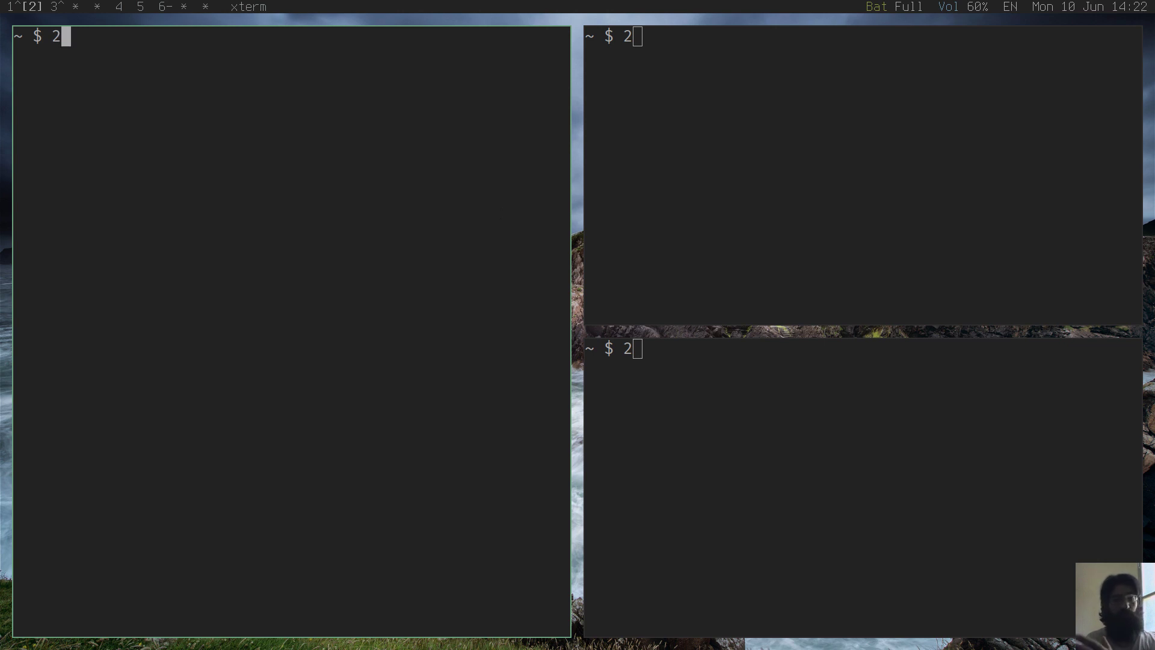
key(super+1)
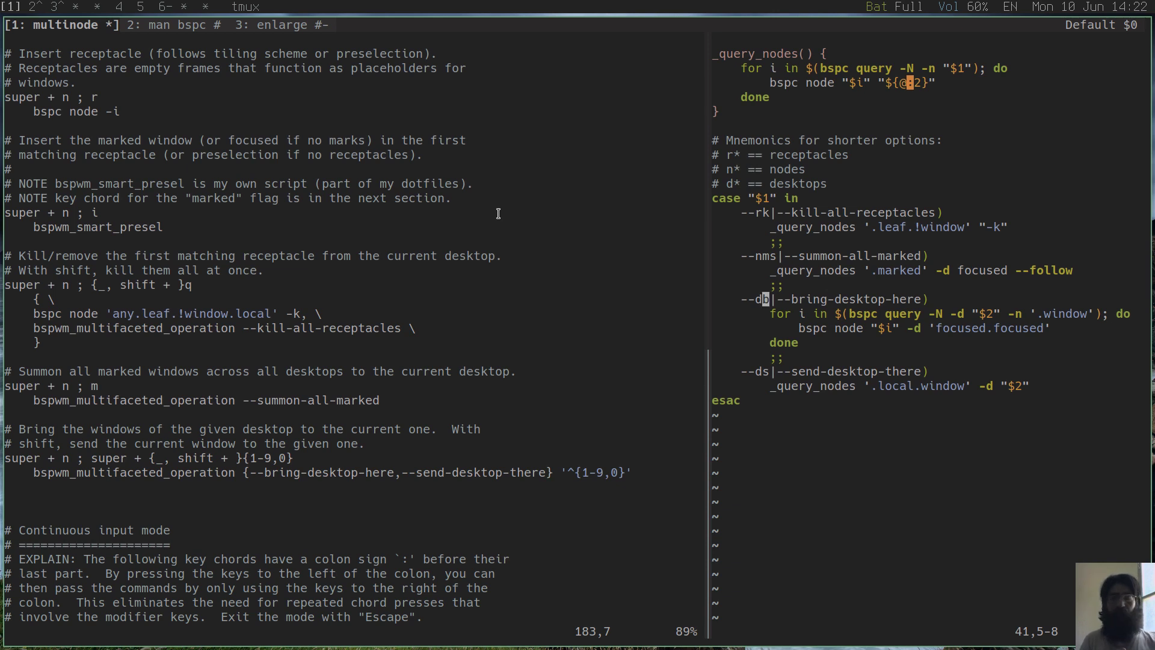
Step: Highlight the bring-desktop chord in the left split, then pull desktop 2's windows with super+n, super+2
key(ctrl+w)
key(h)
key(j)
key(j)
key(j)
key(j)
key(j)
key(shift+v)
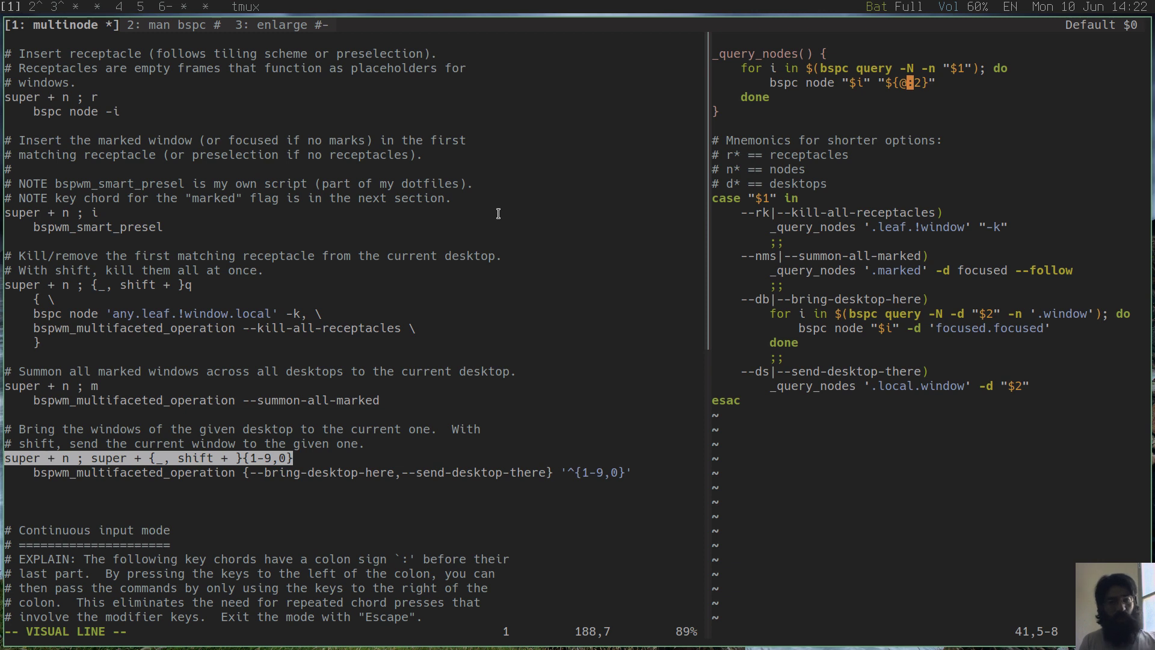
key(Escape)
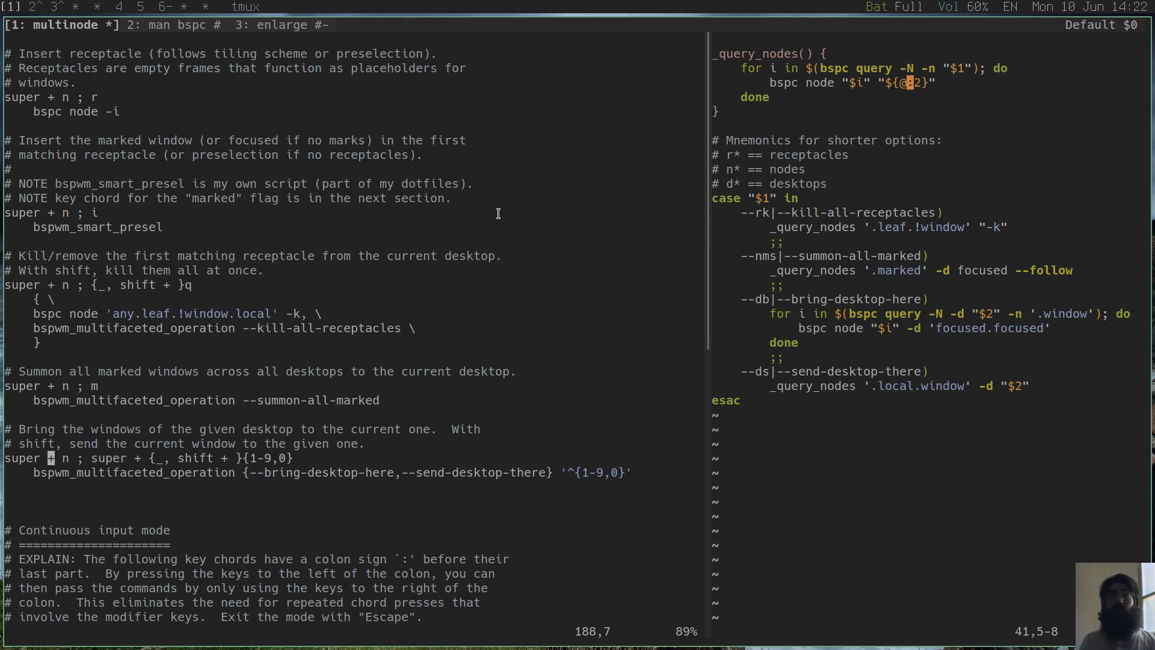
key(super+n)
key(super+2)
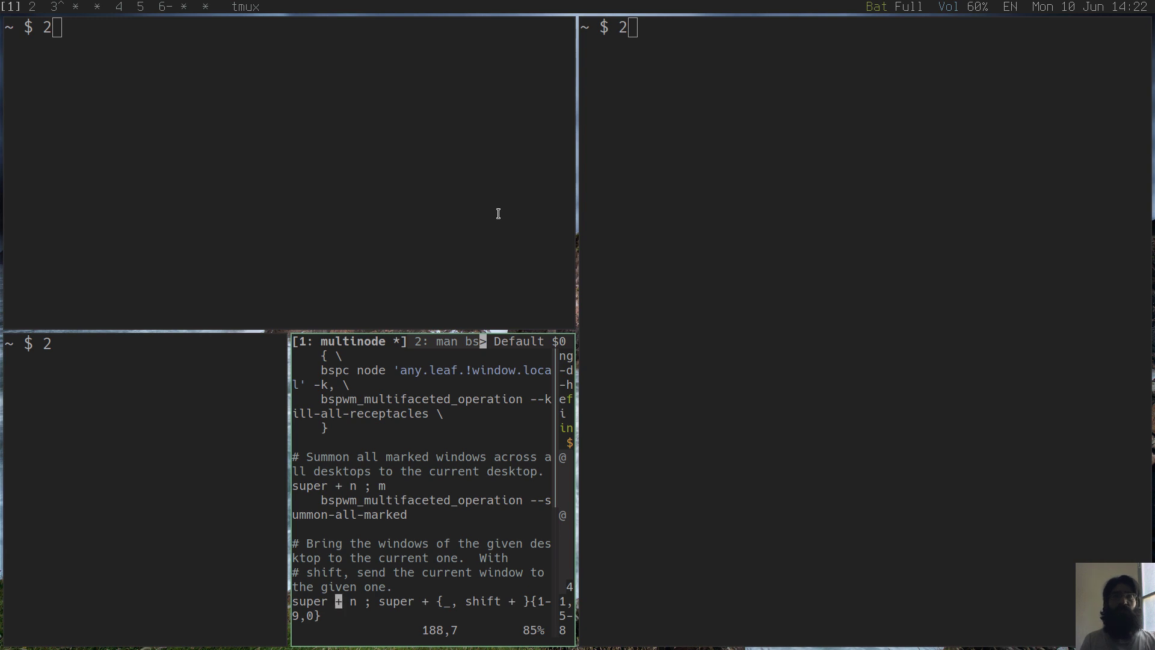
Step: Cycle focus among Vim and the tiled terminals on desktop 1, ending on the large terminal
key(super+k)
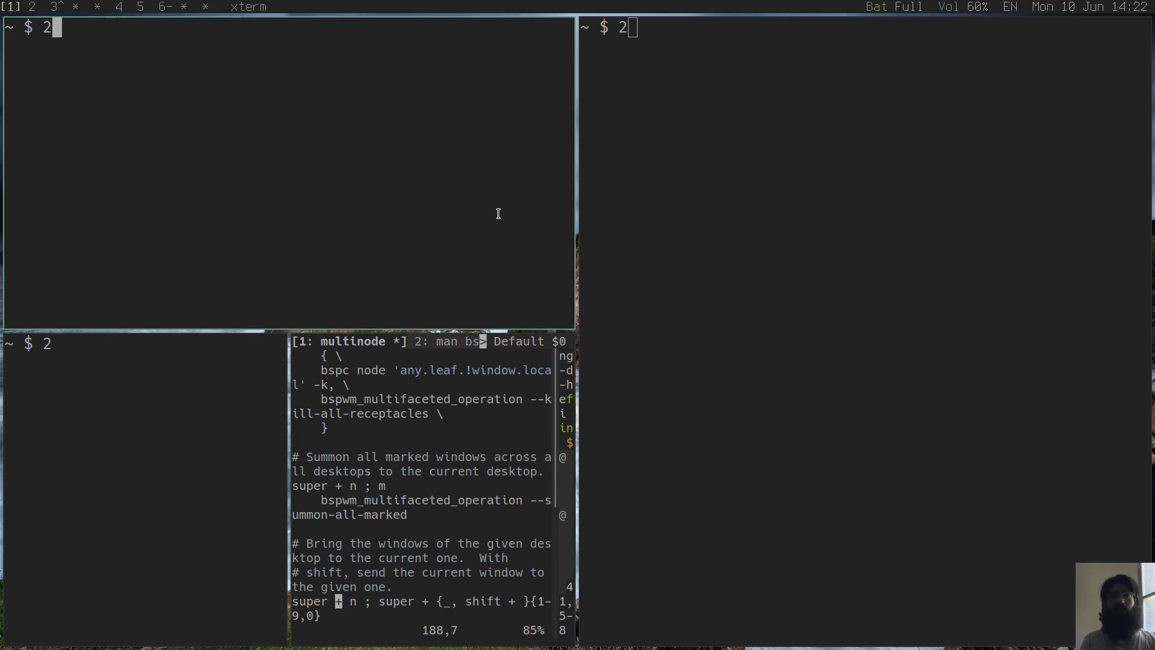
key(super+l)
key(super+h)
key(super+j)
key(super+h)
key(super+l)
key(super+k)
key(super+j)
key(super+k)
key(super+l)
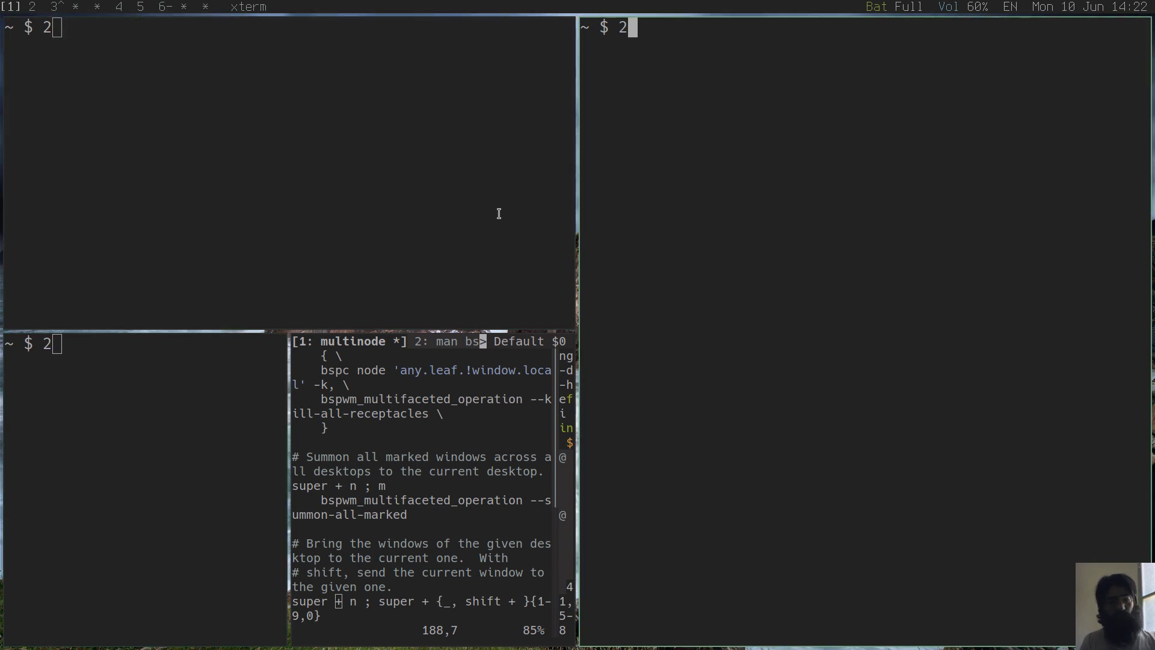
Step: Visit empty desktop 2 and desktop 1, then bring desktop 1's windows onto desktop 2 with super+n, super+1
key(super+2)
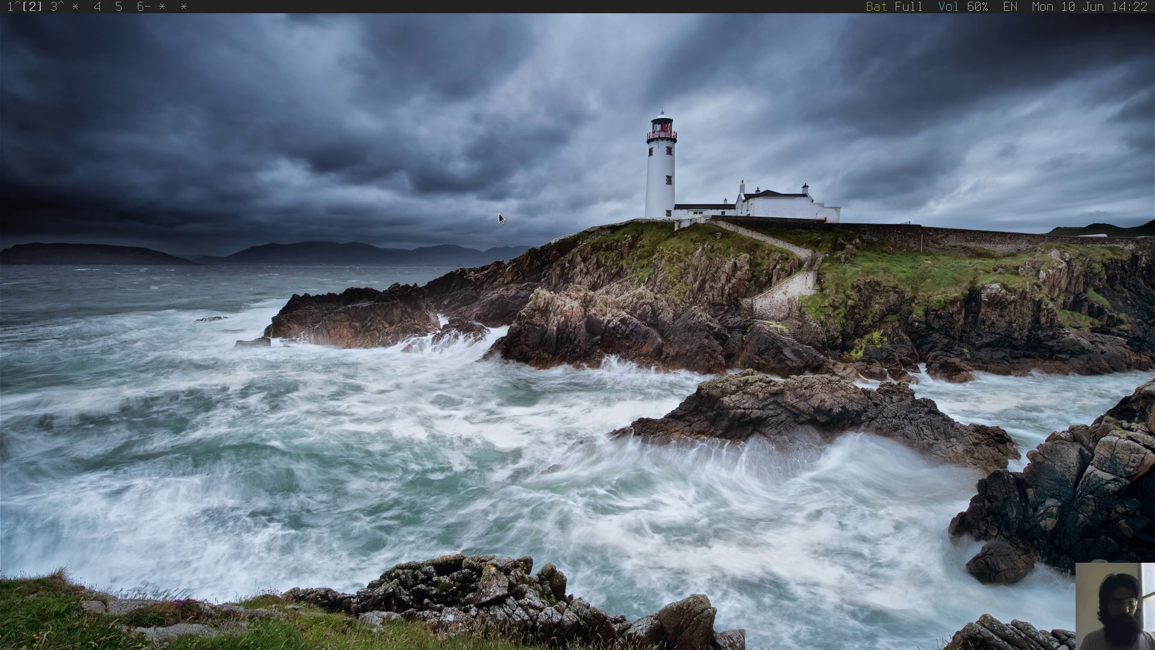
key(super+1)
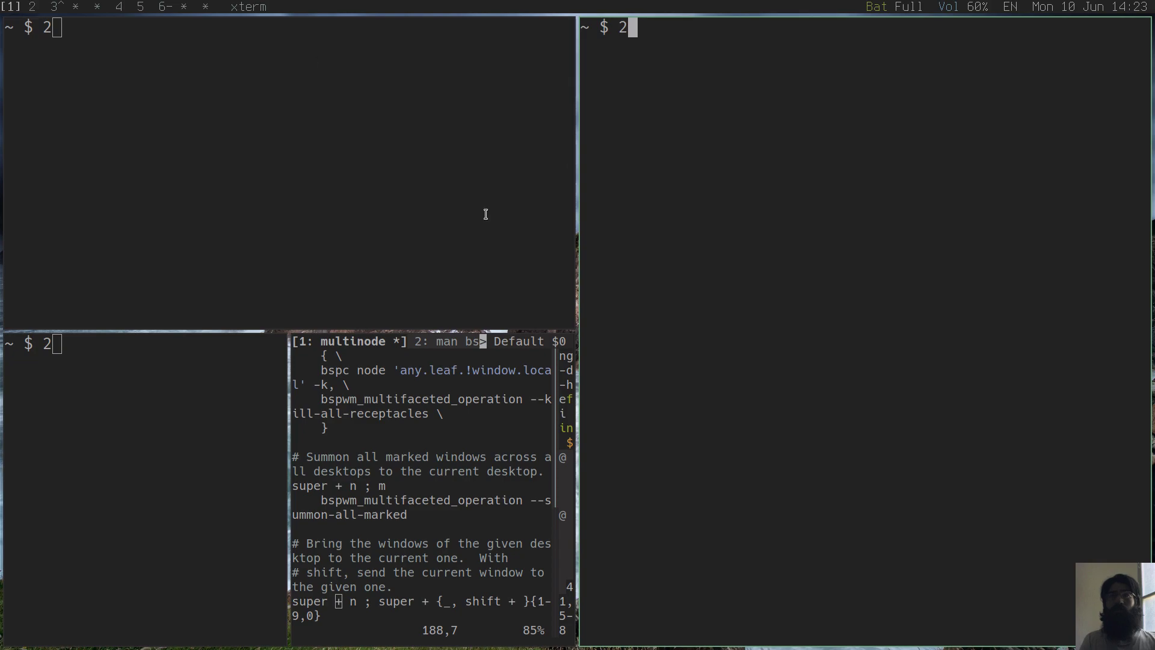
key(super+2)
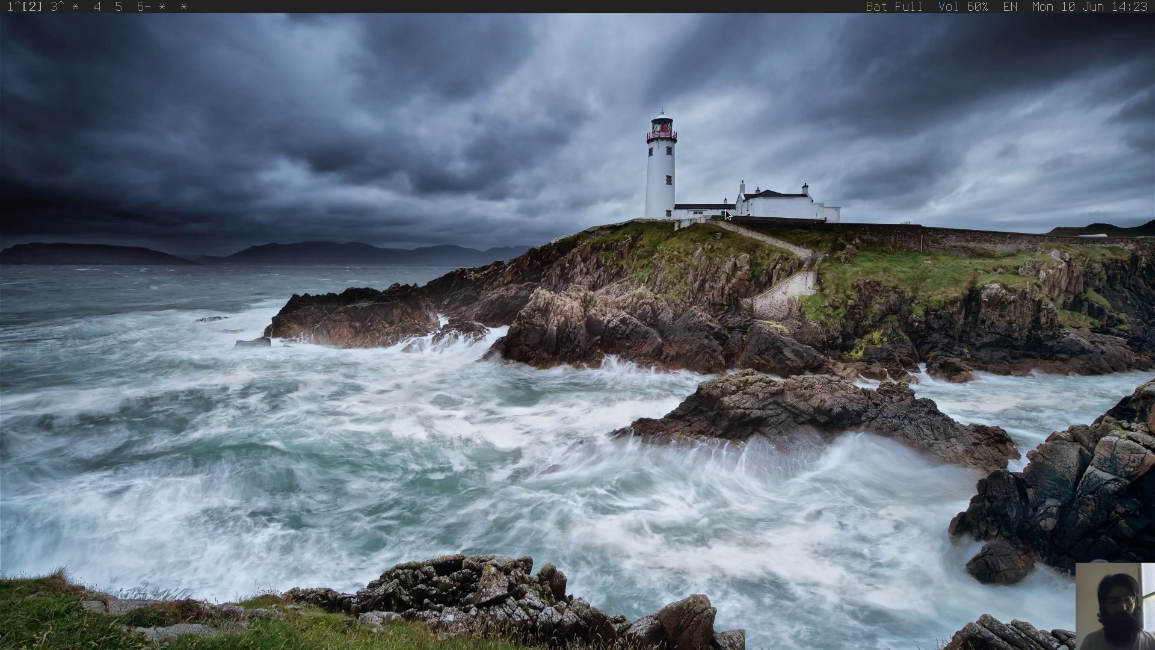
key(super+n)
key(super+1)
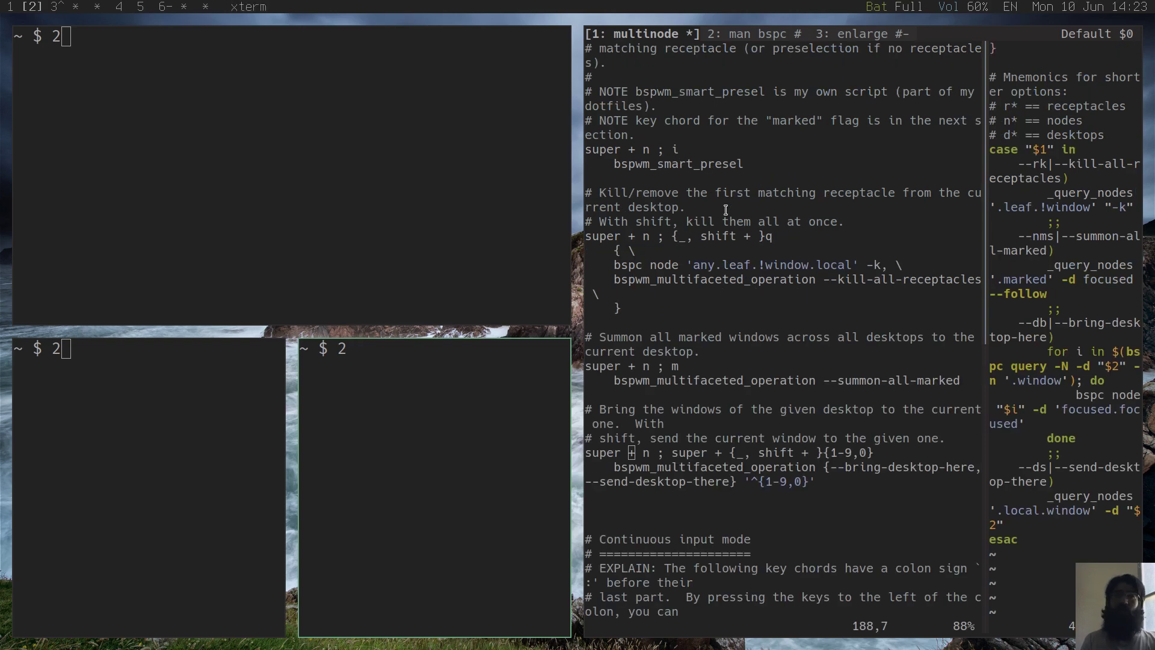
Step: Toggle focus between Vim and a terminal, ending on the tmux/Vim window
key(super+l)
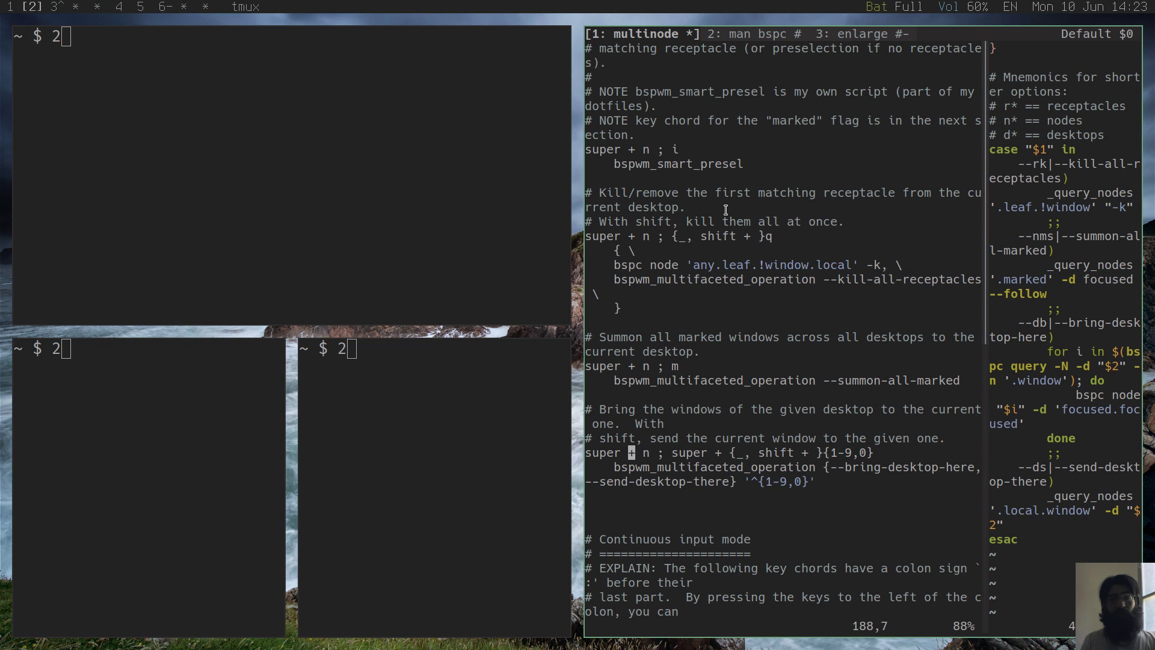
key(super+h)
key(super+l)
key(super+h)
key(super+l)
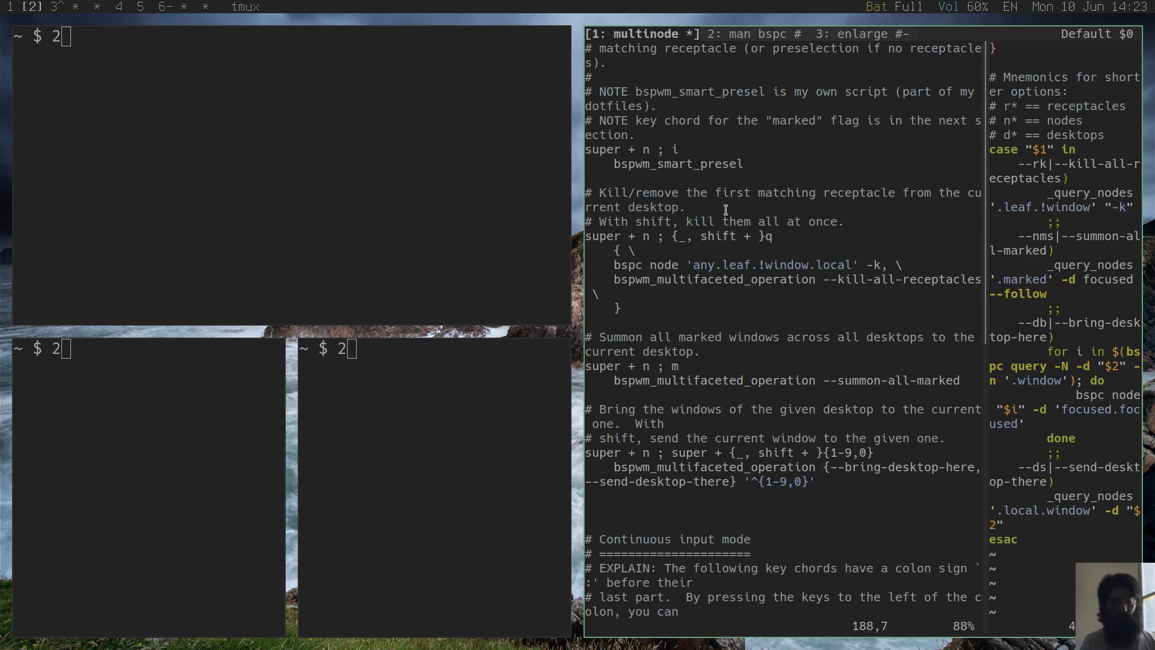
Step: Send the Vim window to desktop 1 with super+n, super+shift+1 and follow it there
key(super+n)
key(super+shift+1)
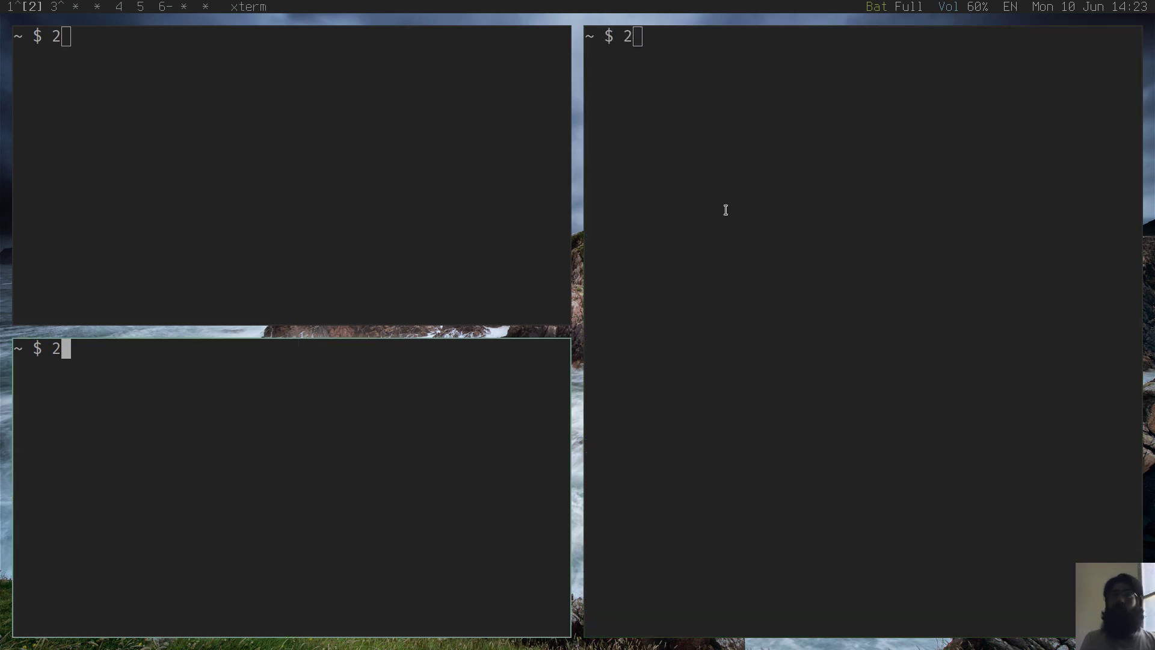
key(super+1)
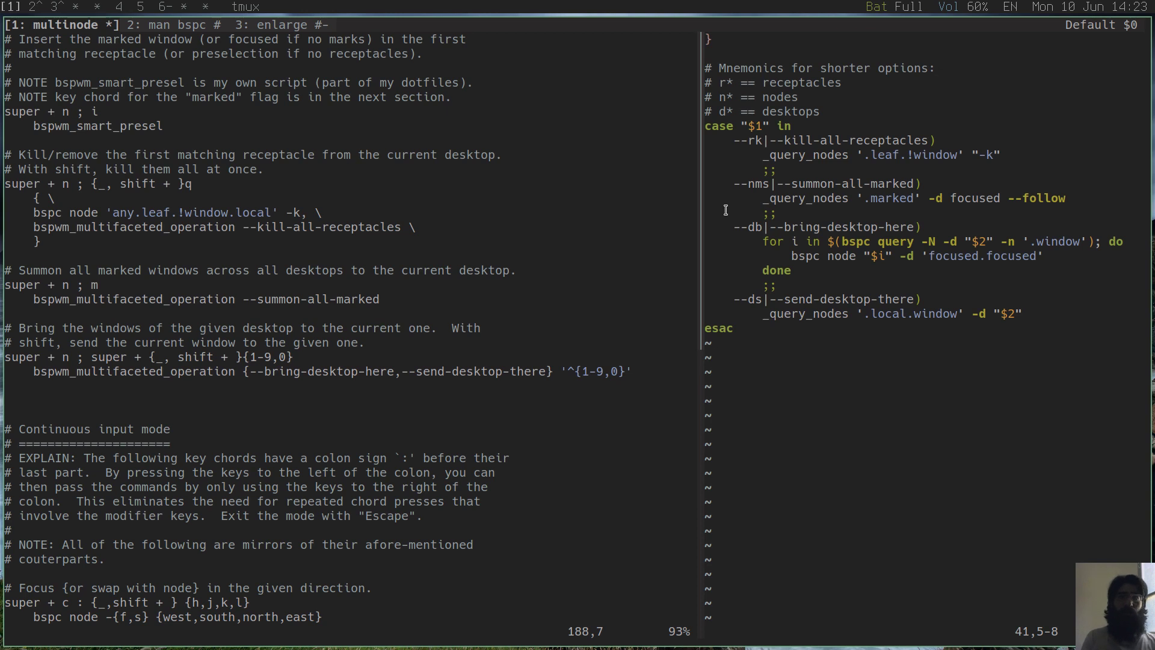
Step: Step along the key chord in Vim, then move down the script split to the --ds option
key(w)
key(w)
key(w)
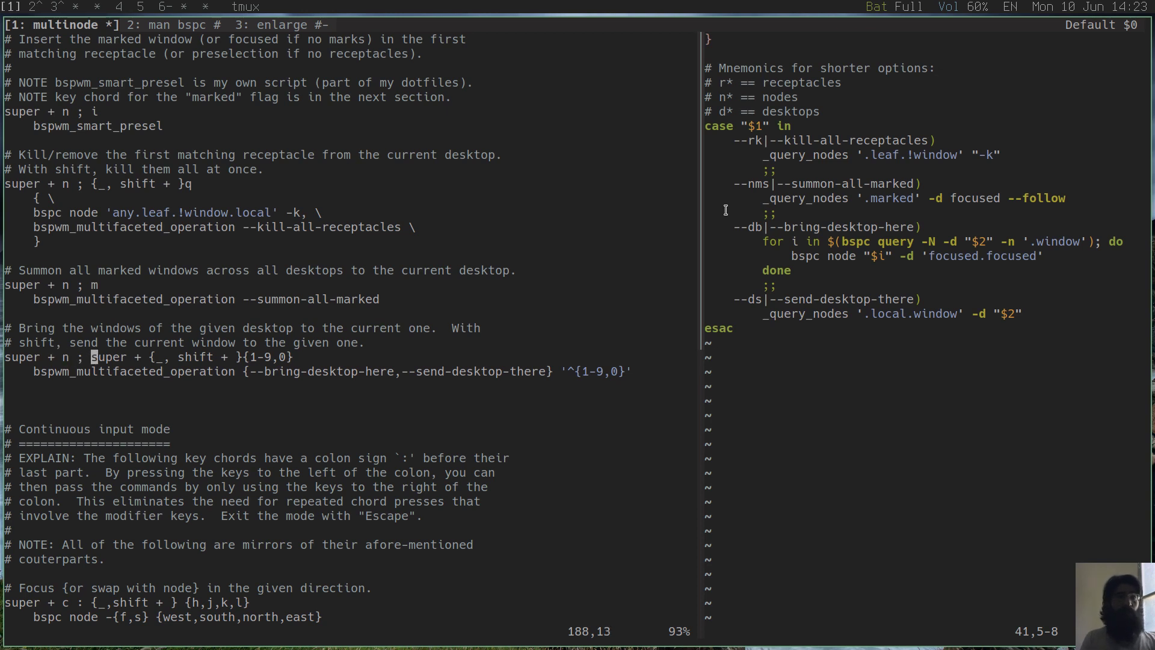
key(l)
key(ctrl+w)
key(l)
key(j)
key(j)
key(j)
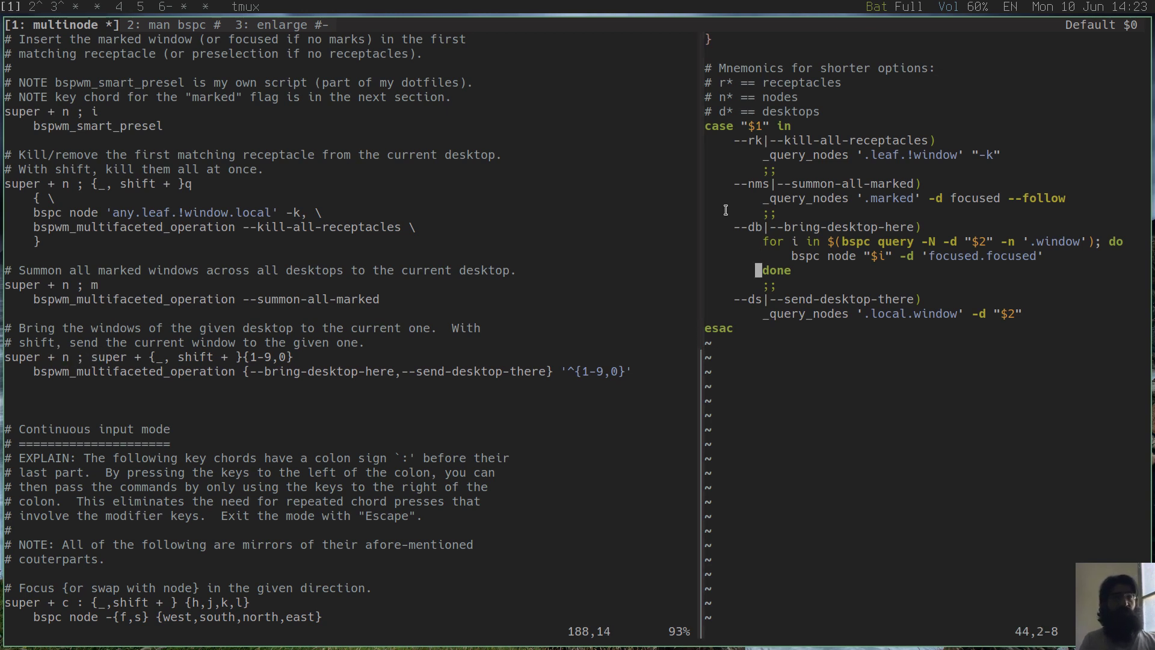
key(j)
key(j)
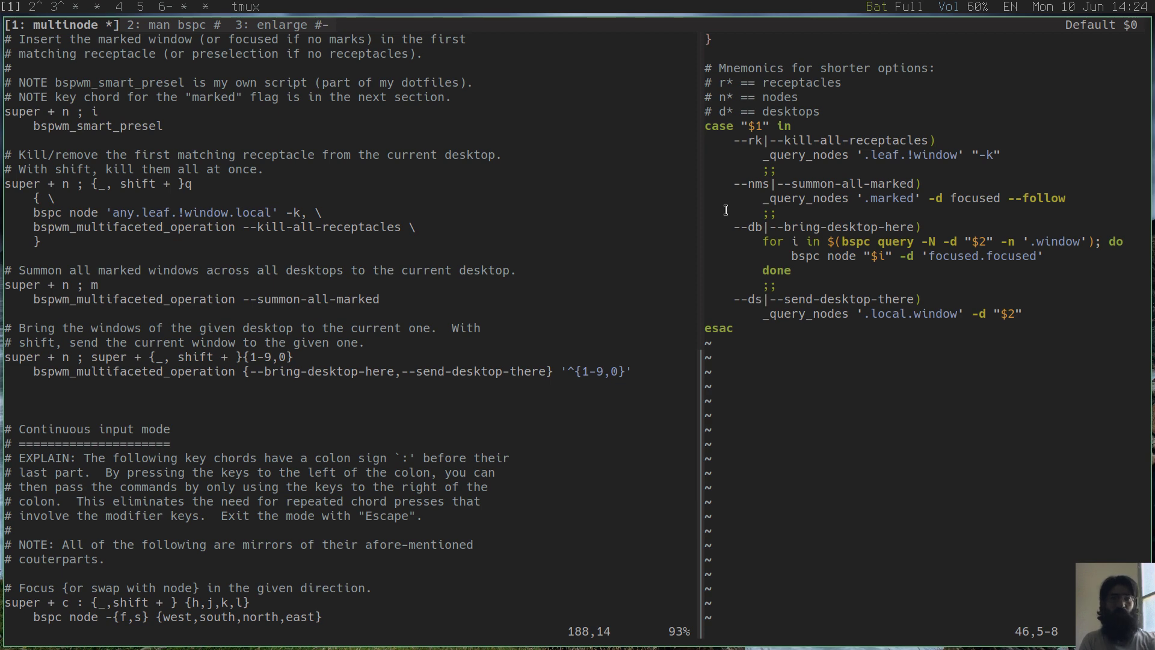
Step: Open three new terminals and type 1 in each one
key(super+Return)
key(super+Return)
key(super+Return)
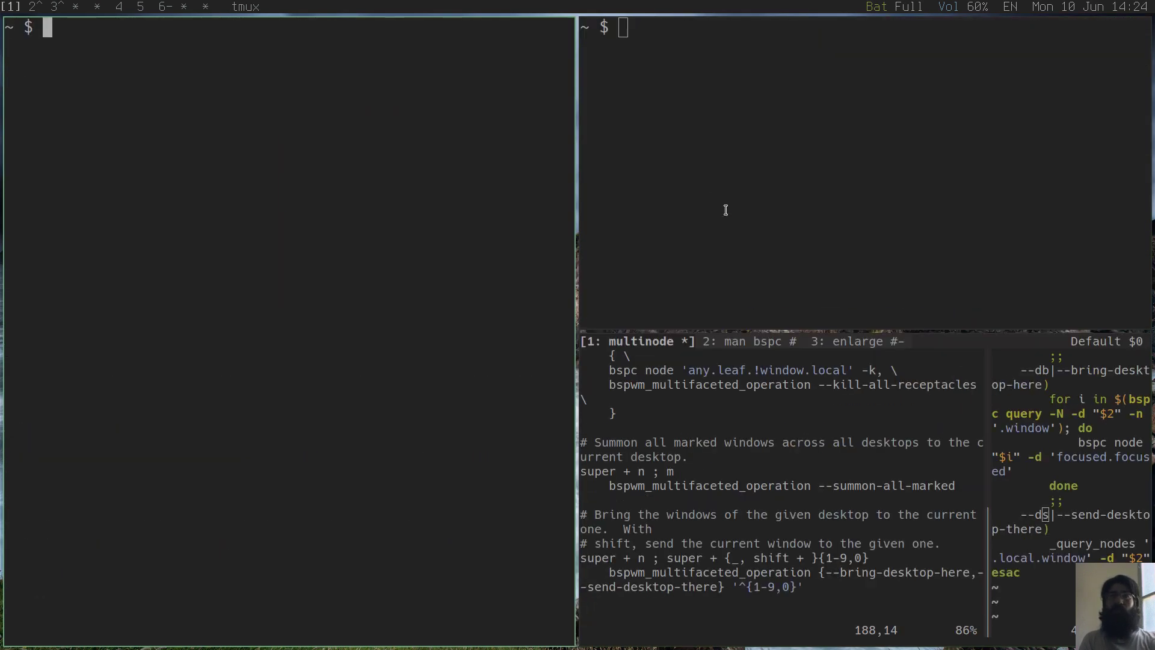
text(1)
key(super+l)
text(1)
key(super+j)
text(1)
Step: Swap Vim into the large tile and adjust its width, then send all desktop 1's windows away
key(super+h)
key(super+shift+h)
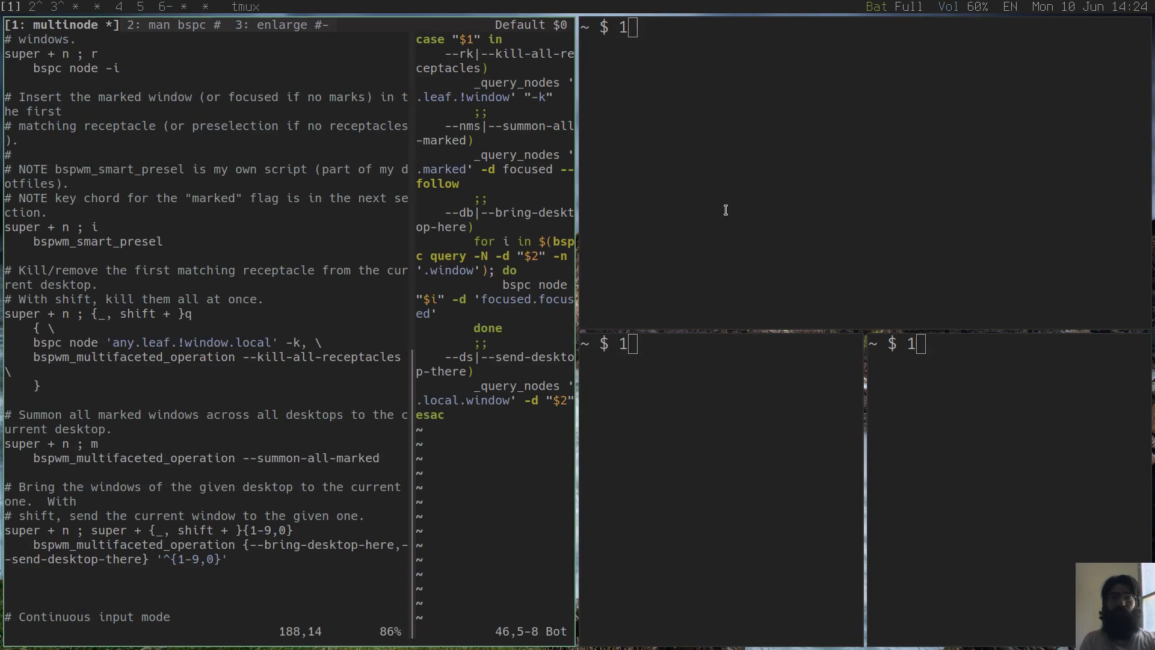
key(super+alt+l)
key(super+alt+l)
key(super+alt+l)
key(super+alt+l)
key(super+alt+l)
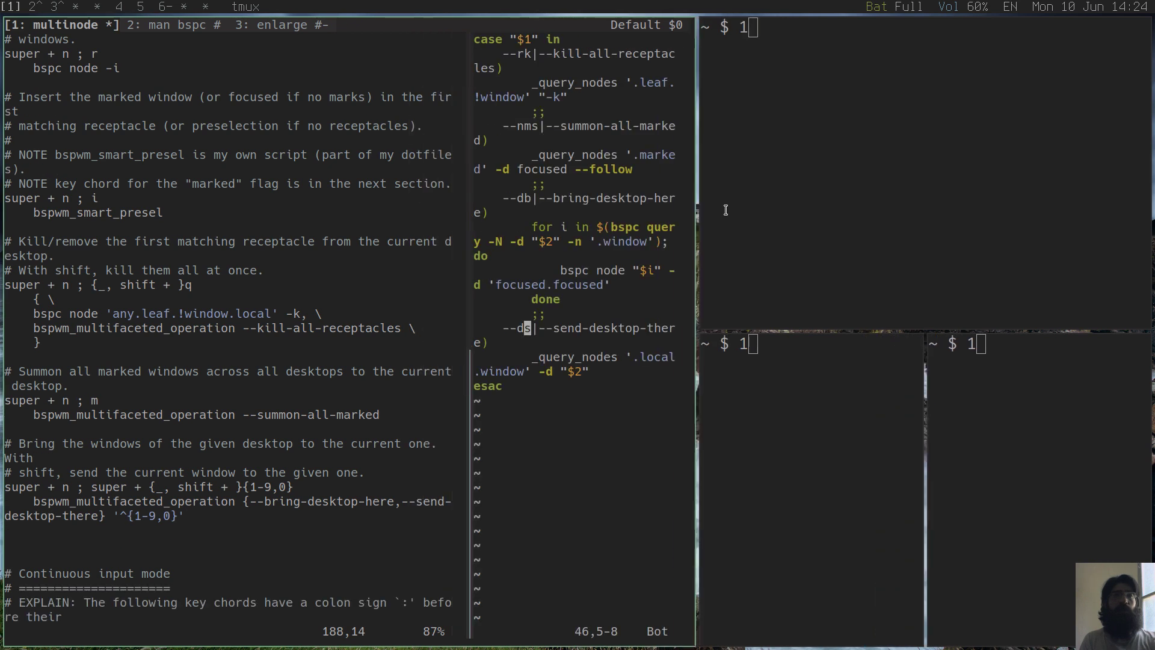
key(h)
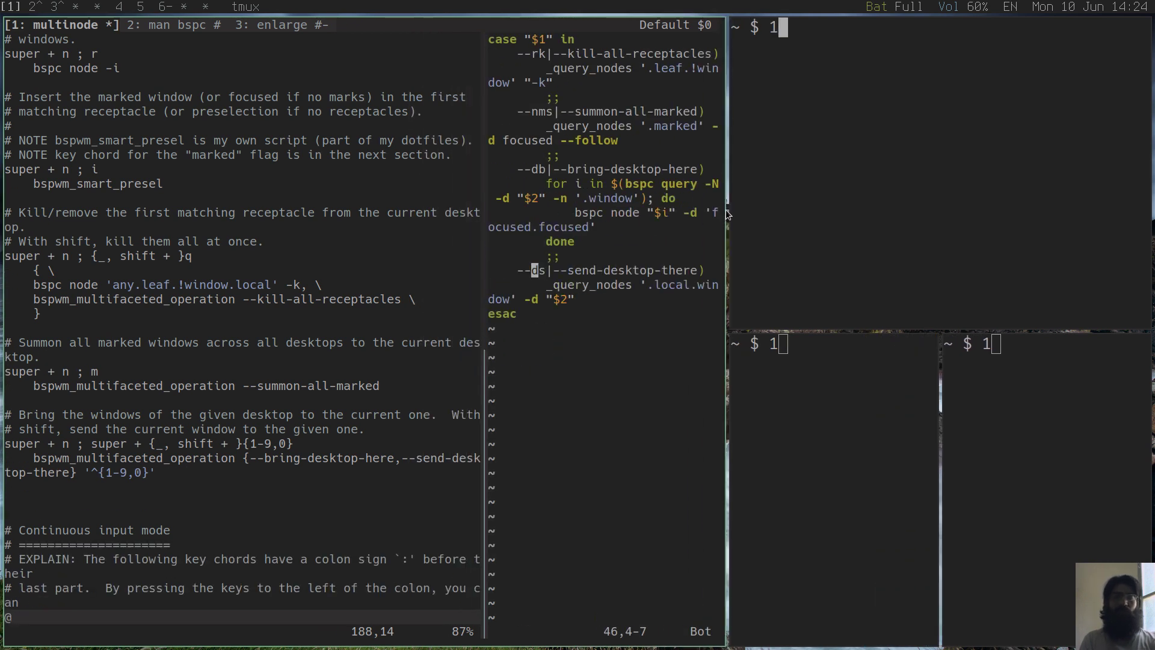
key(super+alt+shift+h)
key(super+alt+shift+h)
key(super+alt+shift+h)
key(super+alt+shift+h)
key(super+alt+shift+h)
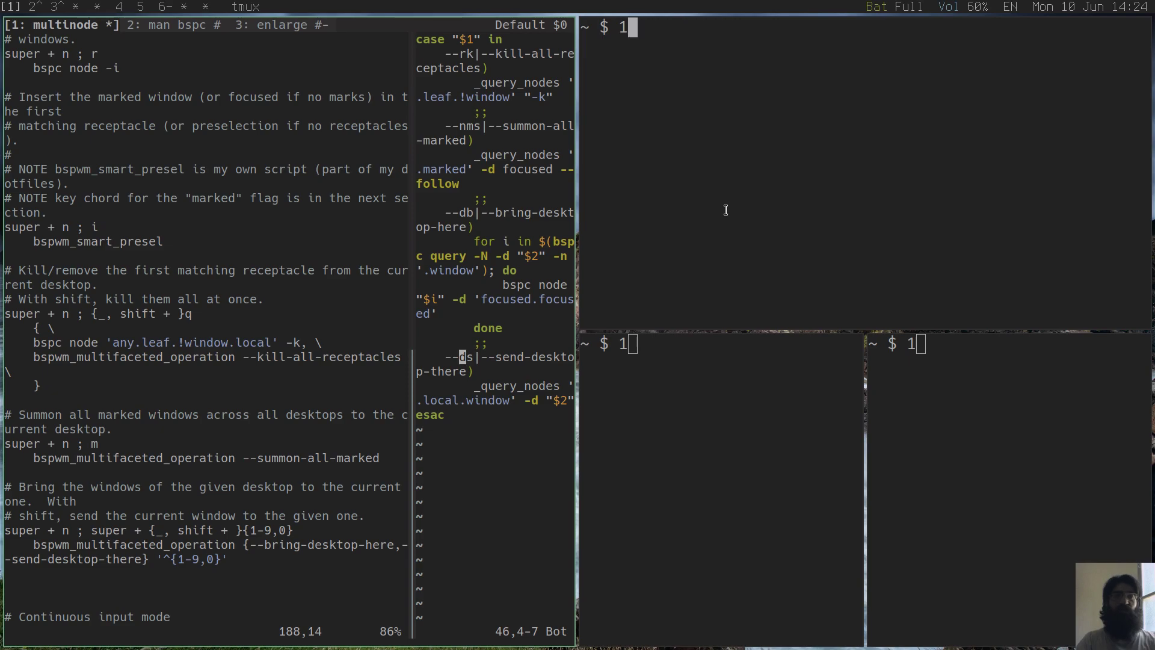
key(super+shift+h)
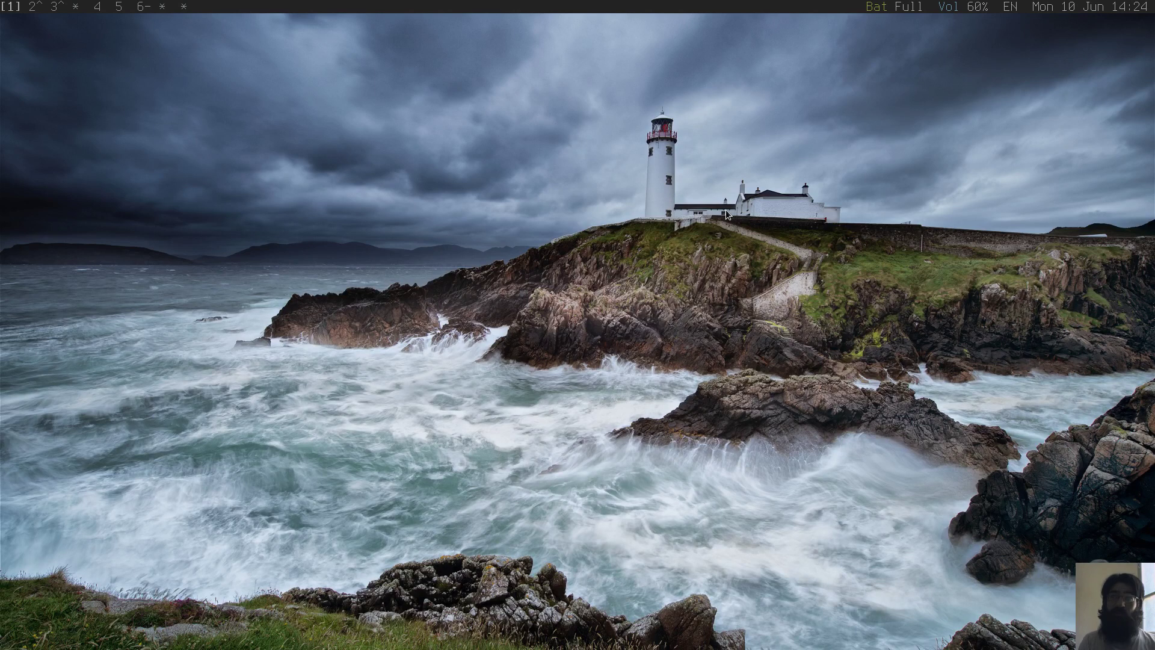
Step: Switch to desktop 3 and cycle focus through its small terminals
key(super+3)
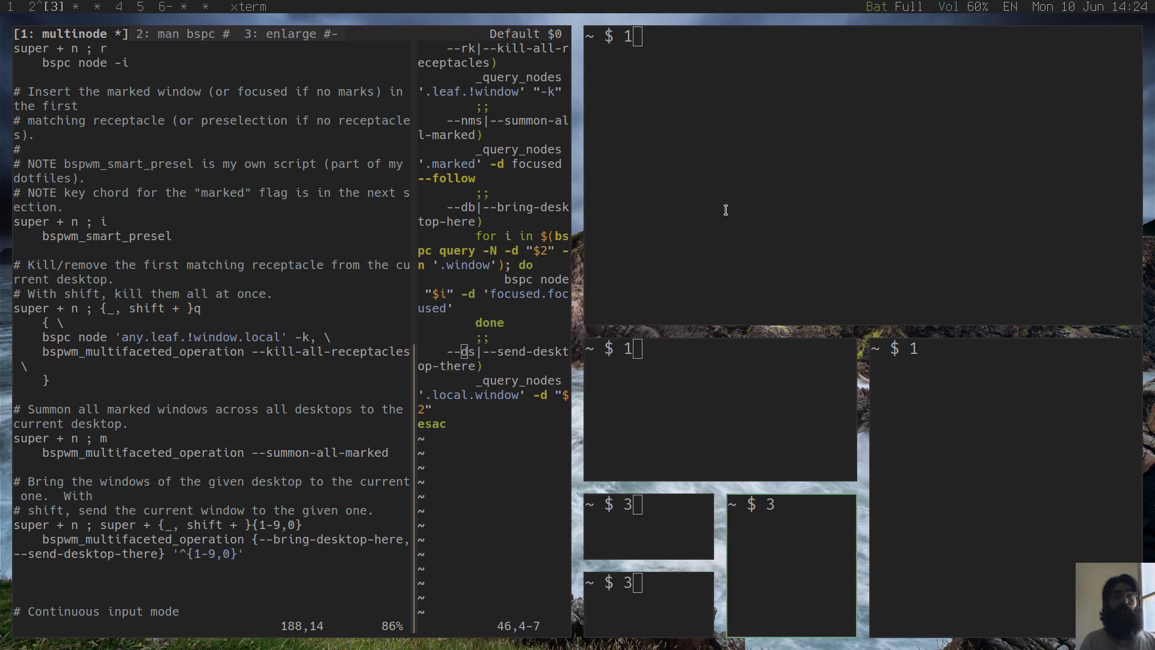
key(super+h)
key(super+l)
key(super+h)
key(super+k)
key(super+l)
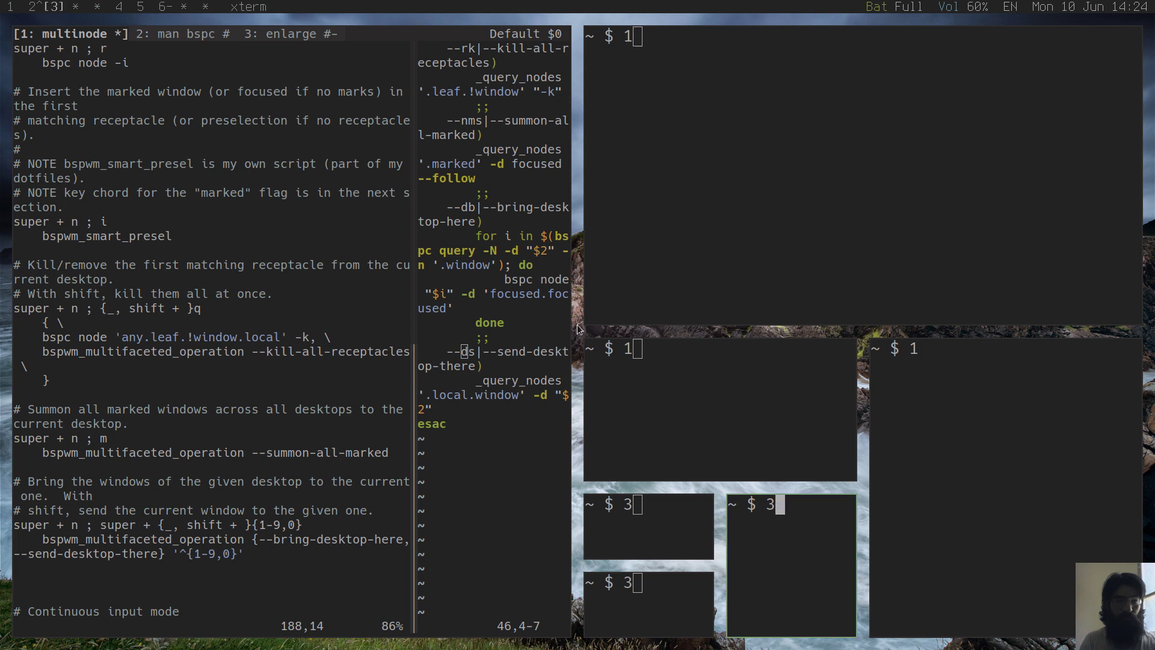
key(super+h)
key(super+l)
key(super+h)
key(super+k)
key(super+l)
Step: Cycle focus across all the tiled windows, ending on the wide middle terminal
key(super+h)
key(super+k)
key(super+l)
key(super+k)
key(super+h)
key(super+l)
key(super+j)
key(super+h)
key(super+k)
key(super+j)
key(super+l)
key(super+k)
key(super+h)
key(super+l)
key(super+j)
key(super+h)
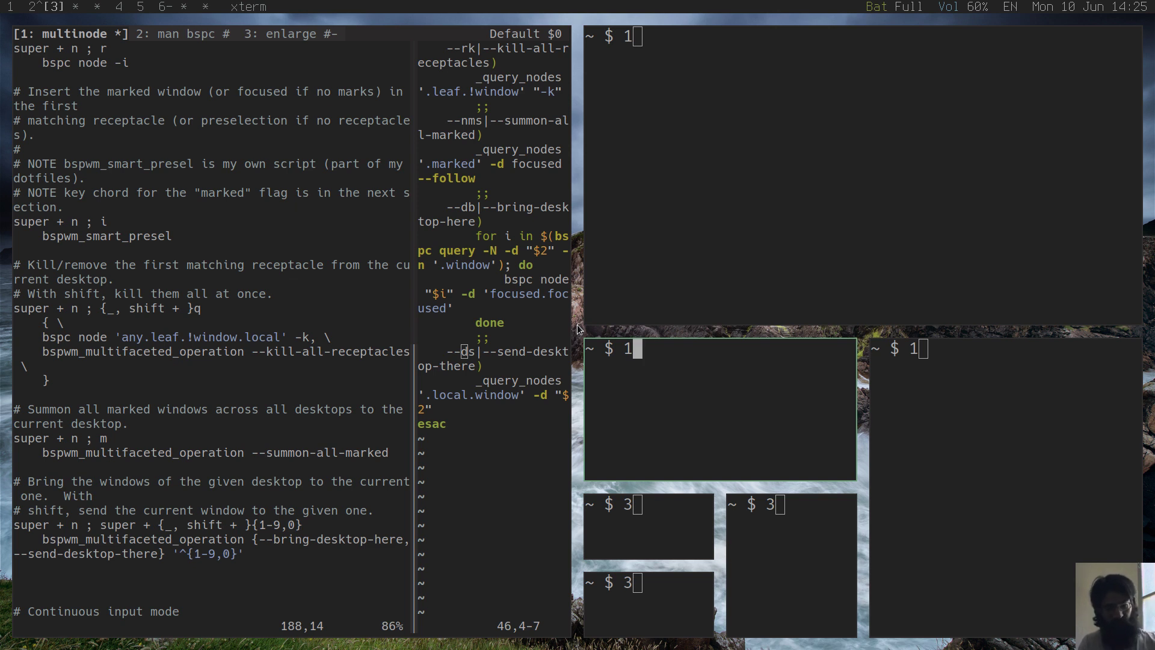
Step: Pass through desktops 2 and 3 and return to desktop 1
key(super+2)
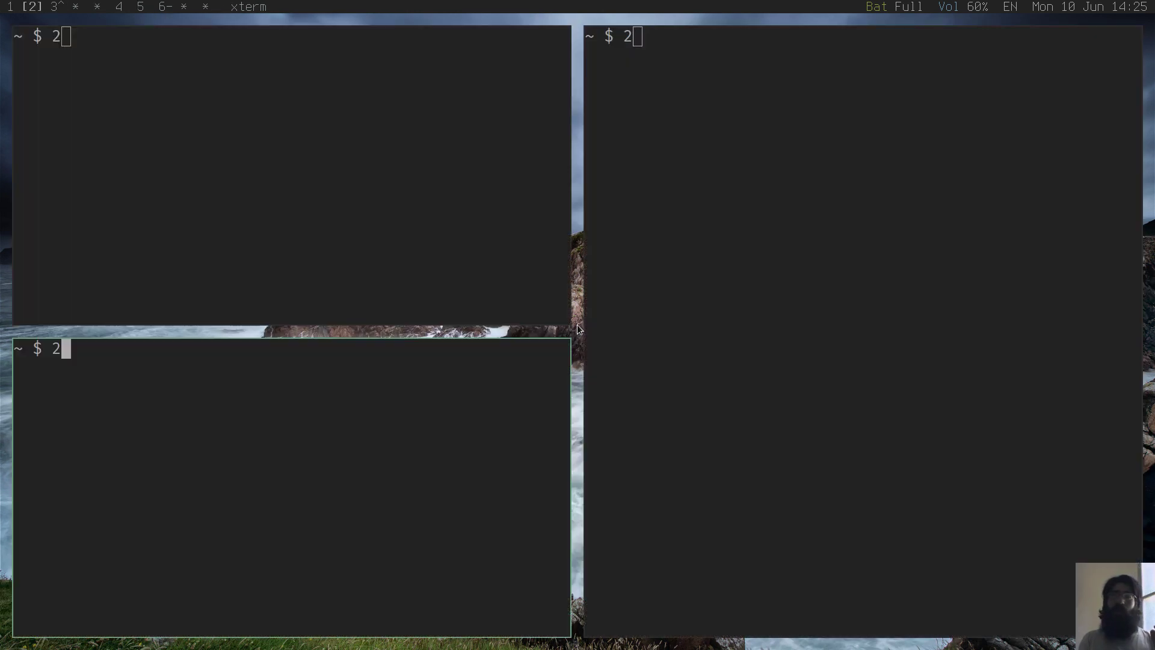
key(super+3)
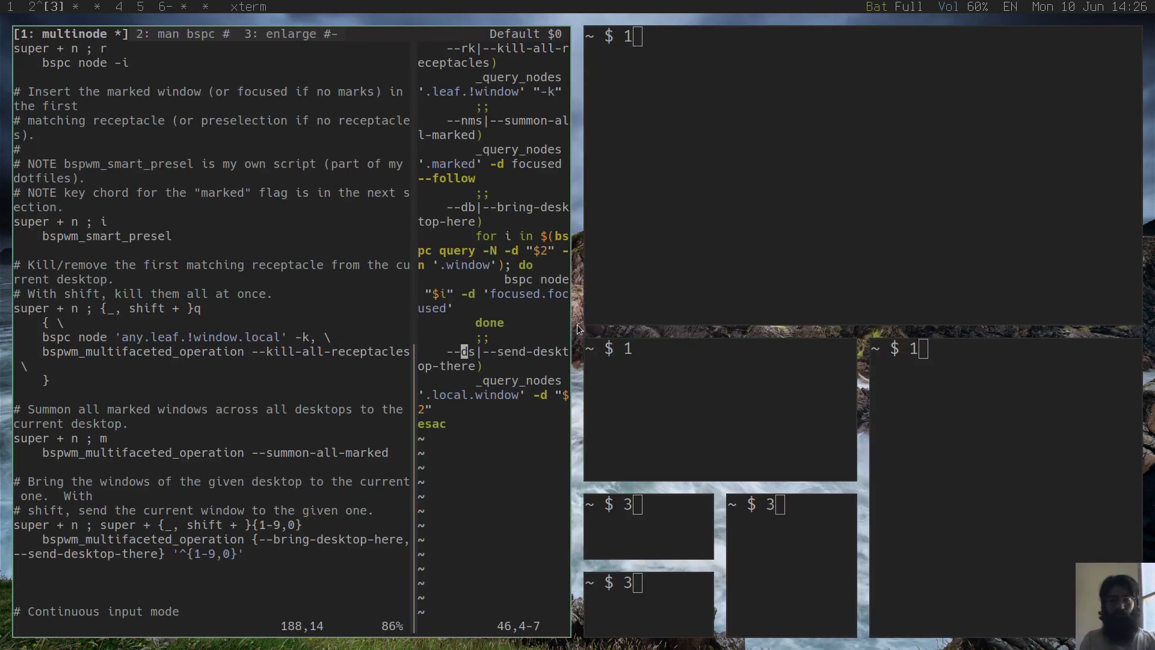
key(super+1)
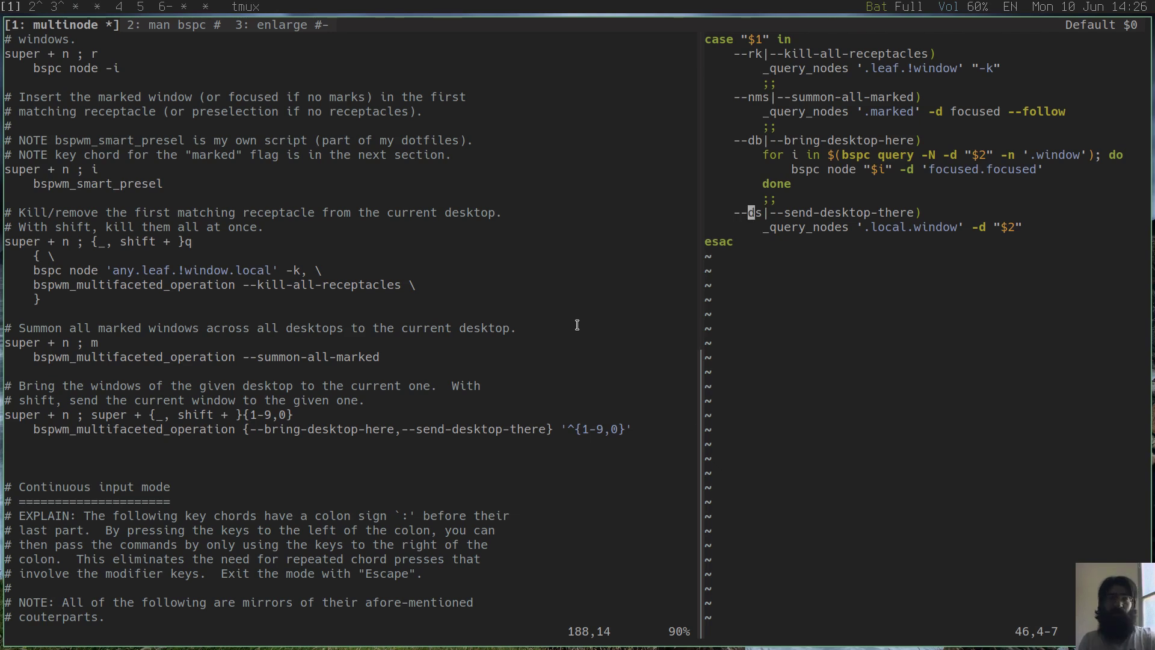
Step: Briefly highlight the --rk line of the script in Vim, then open a new xterm
key(k)
key(k)
key(k)
key(k)
key(k)
key(k)
key(k)
key(k)
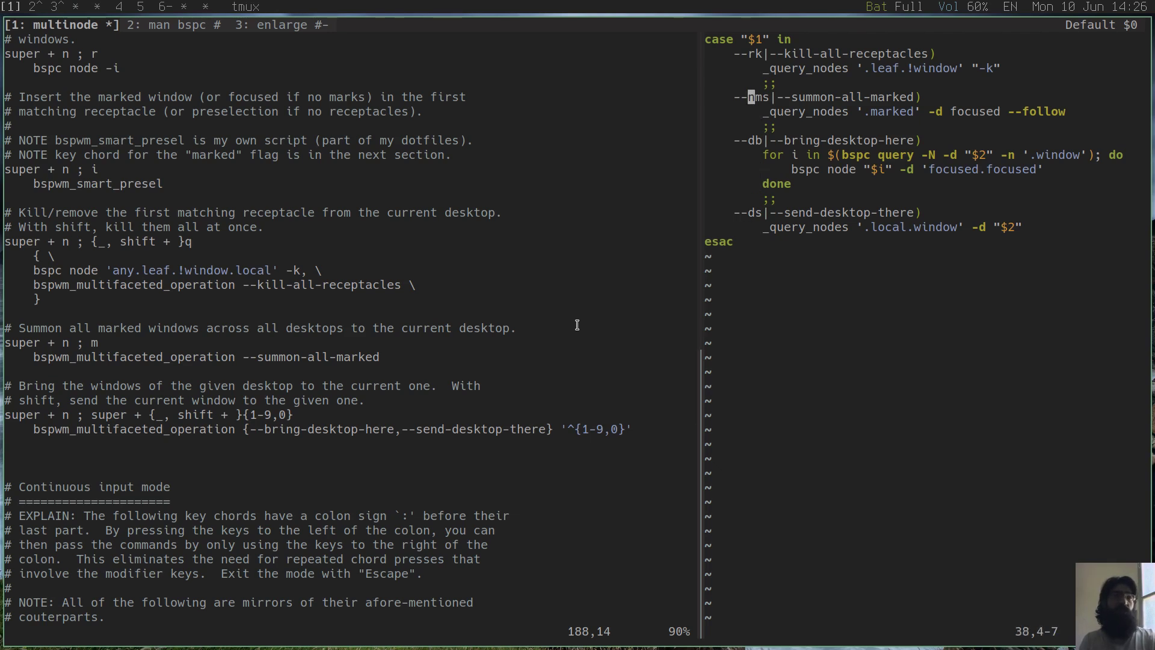
key(k)
key(k)
key(k)
key(V)
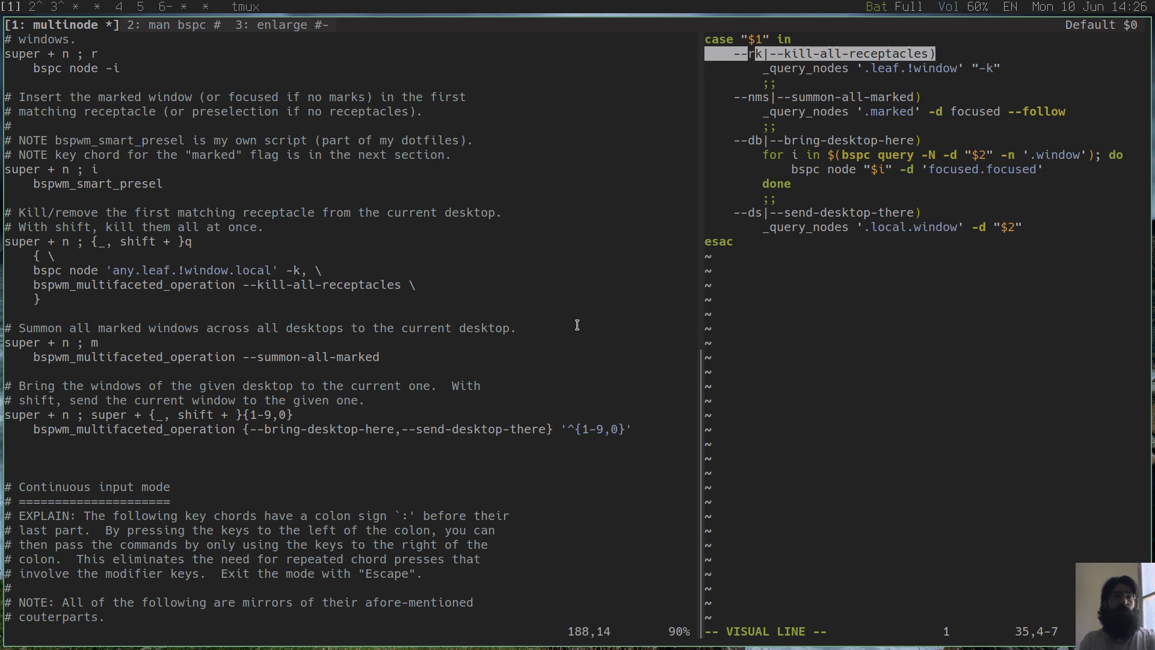
key(Escape)
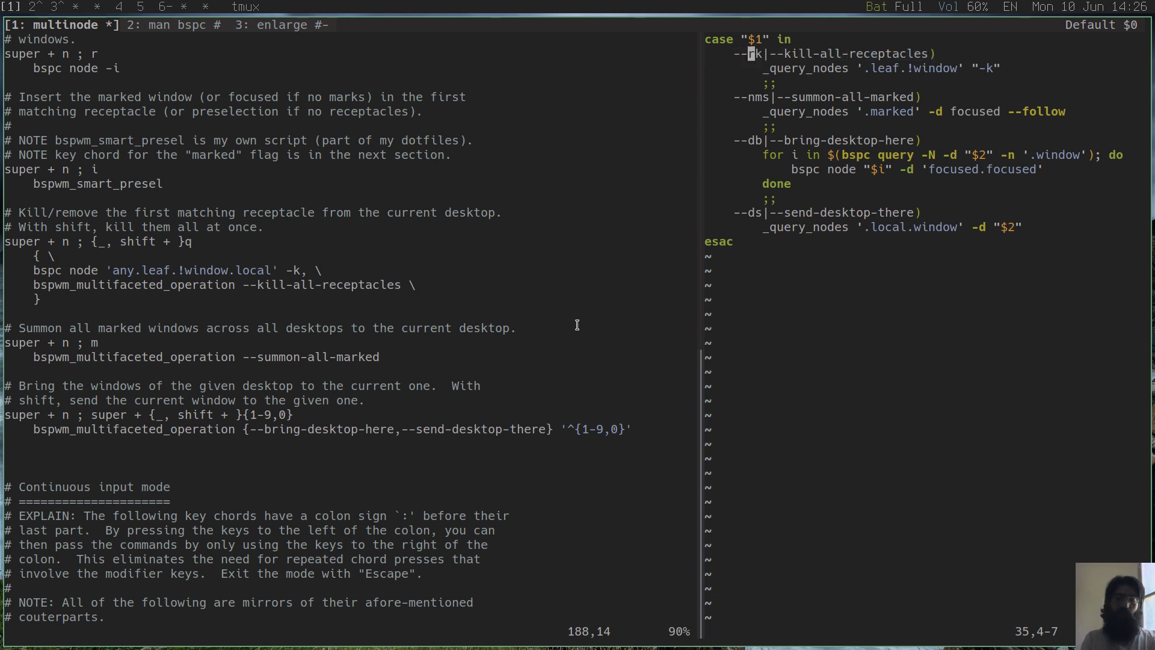
key(super+Return)
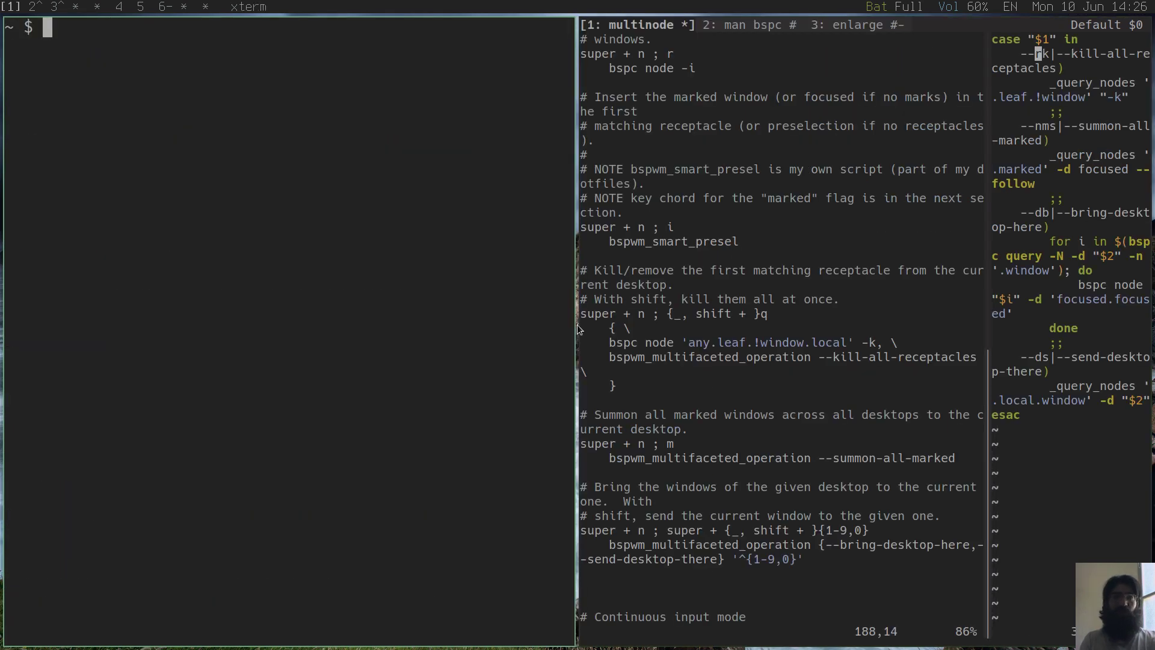
Step: Move the terminal above, beside, and to the left half of the editor, then back above it
key(super+n)
key(i)
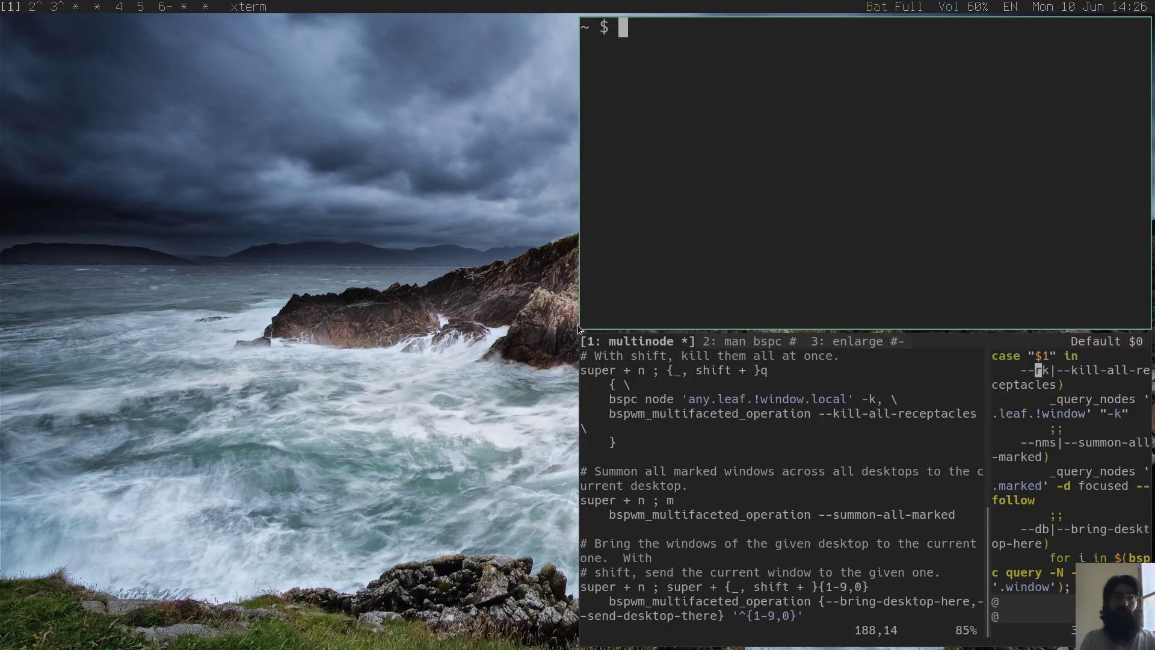
key(super+shift+Down)
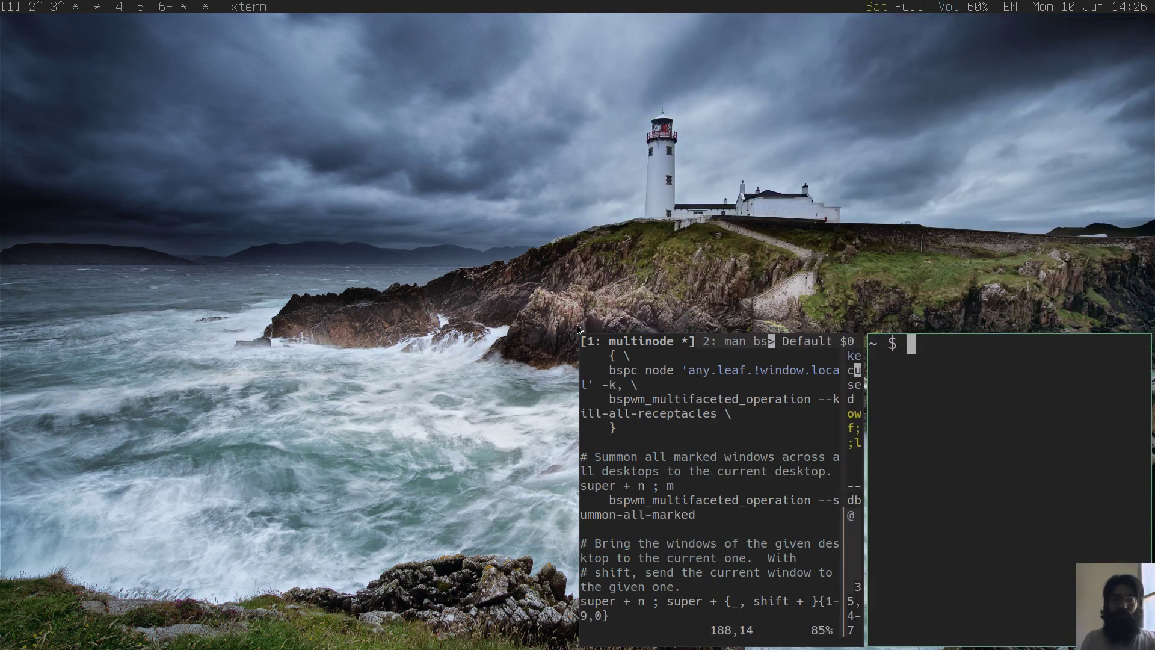
key(super+shift+Up)
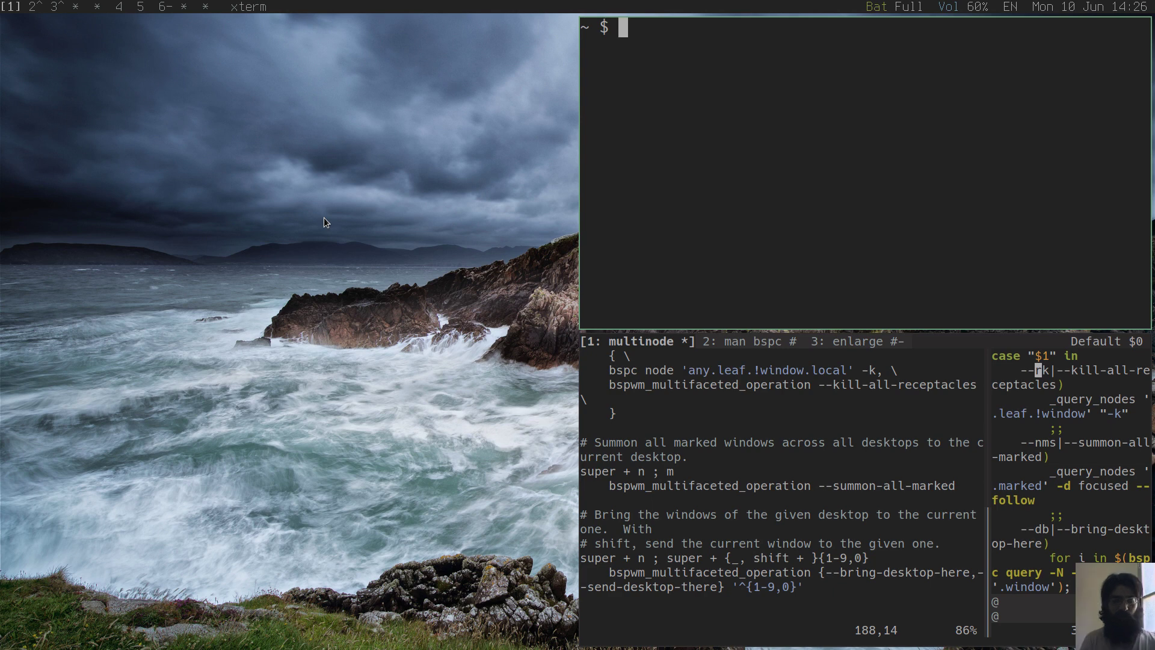
key(super+n)
key(i)
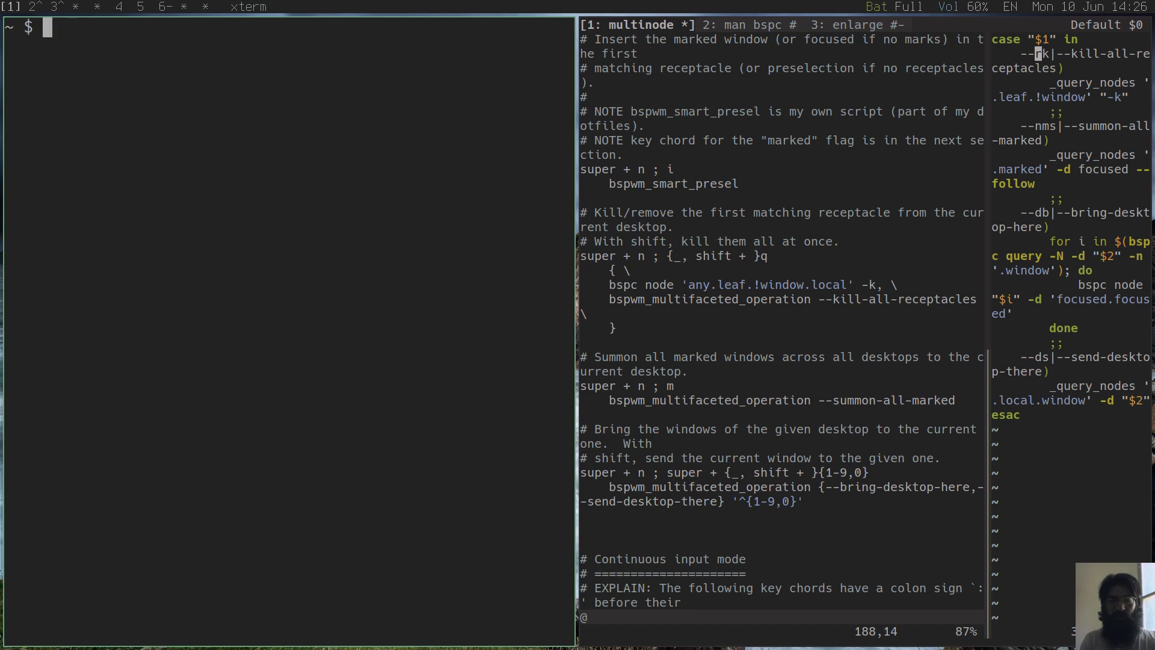
key(super+n)
key(i)
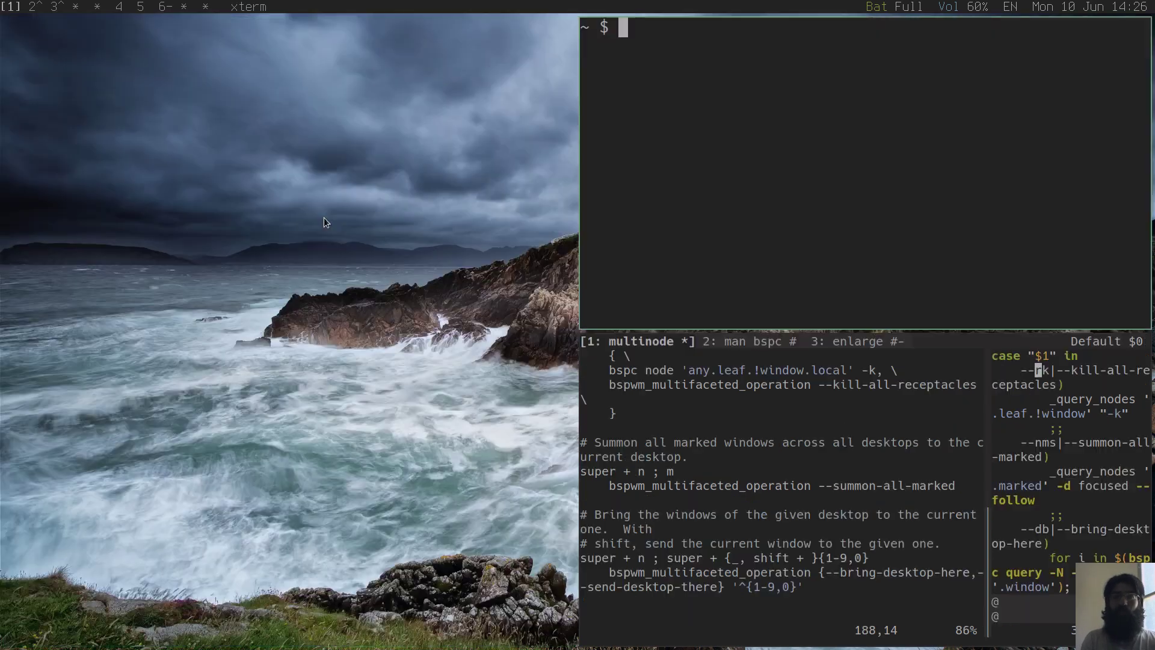
Step: Shrink both windows to a small bottom-centre area, retile them full-screen, and close the terminal
key(super+n)
key(r)
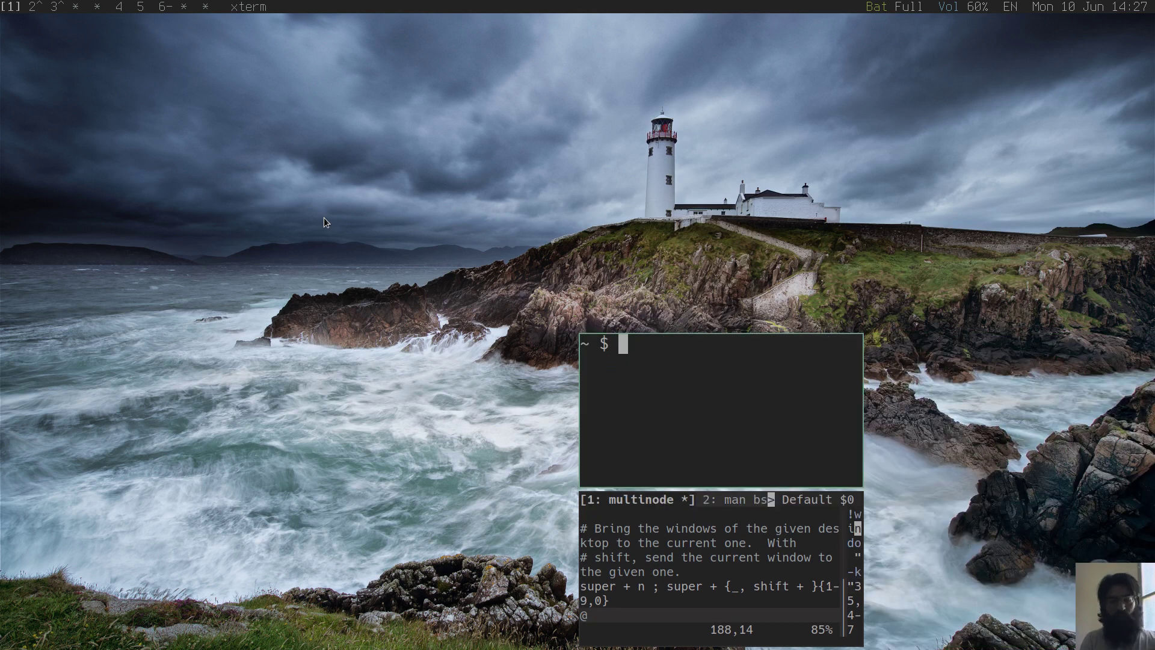
key(super+t)
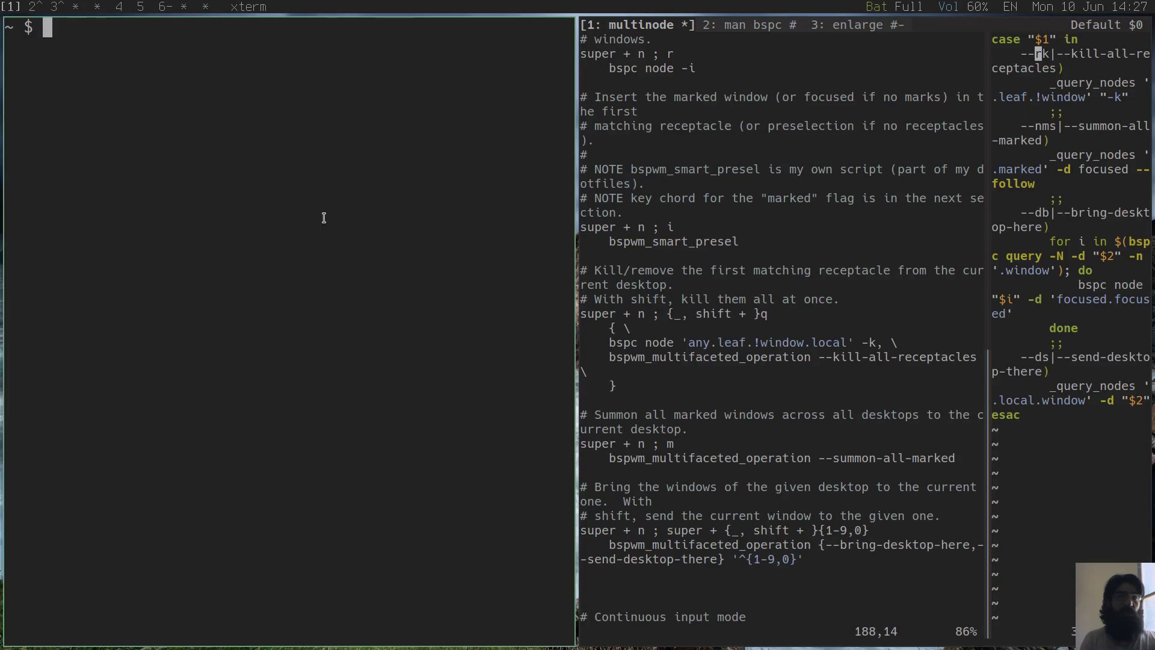
key(super+q)
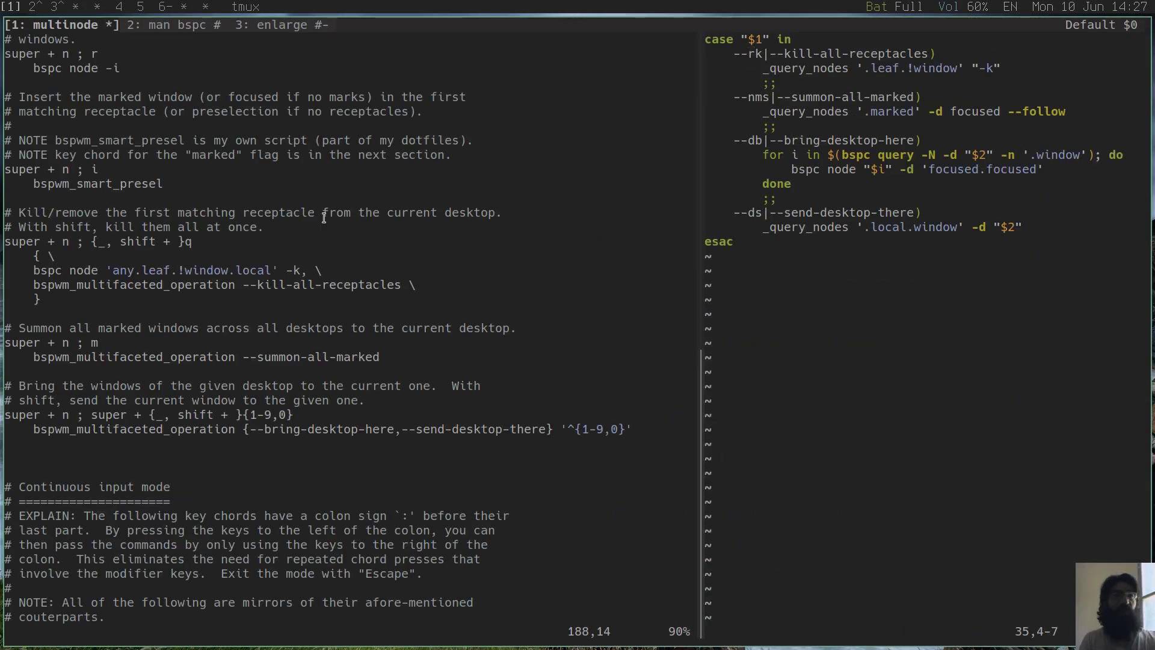
Step: Briefly highlight the --kill-all-receptacles case, centre it, then jump to the script's top
key(shift+v)
key(j)
key(j)
key(Escape)
key(z)
key(z)
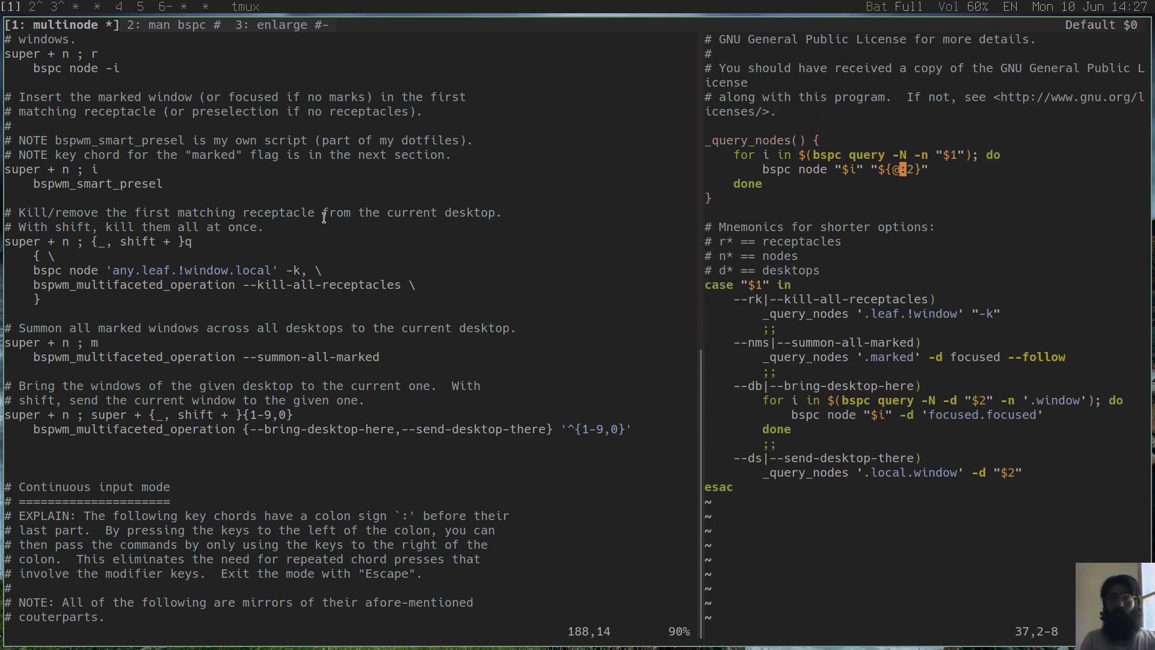
key(g)
key(g)
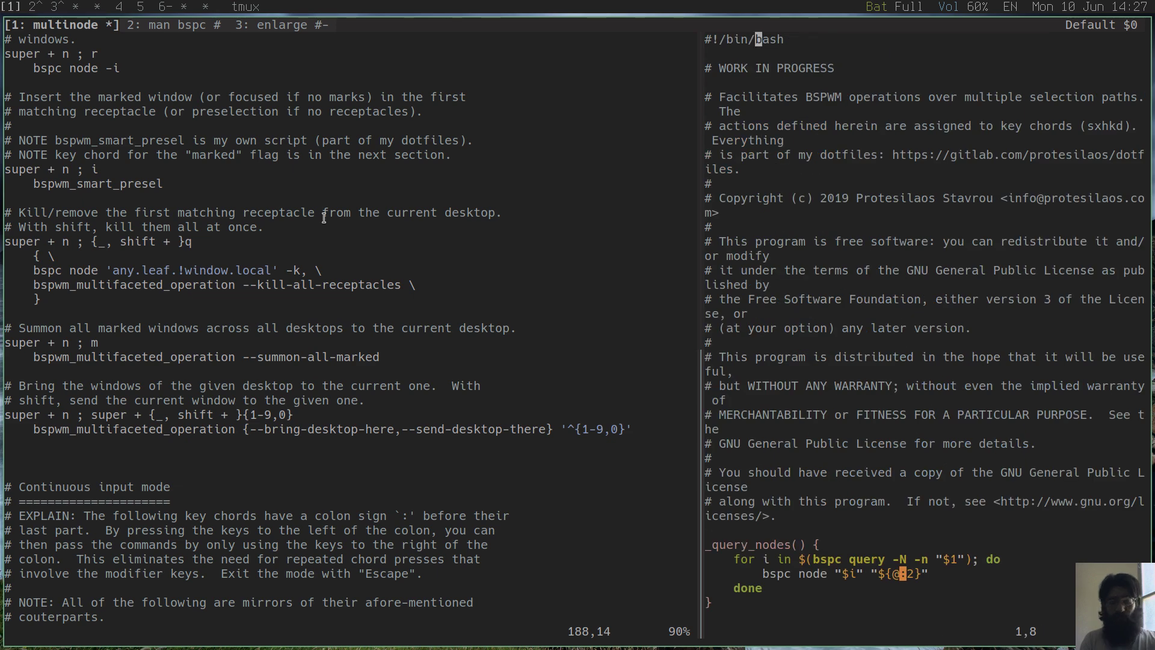
Step: Widen the script pane with three tmux ctrl+a H resizes
key(h)
key(ctrl+a)
key(H)
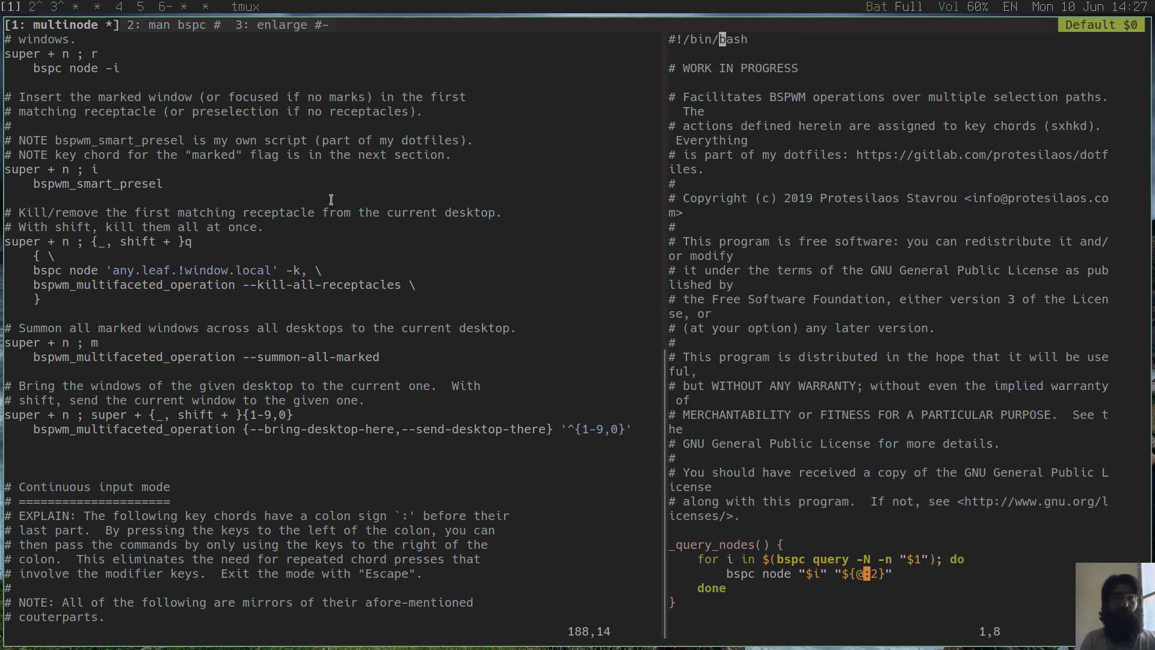
key(ctrl+a)
key(H)
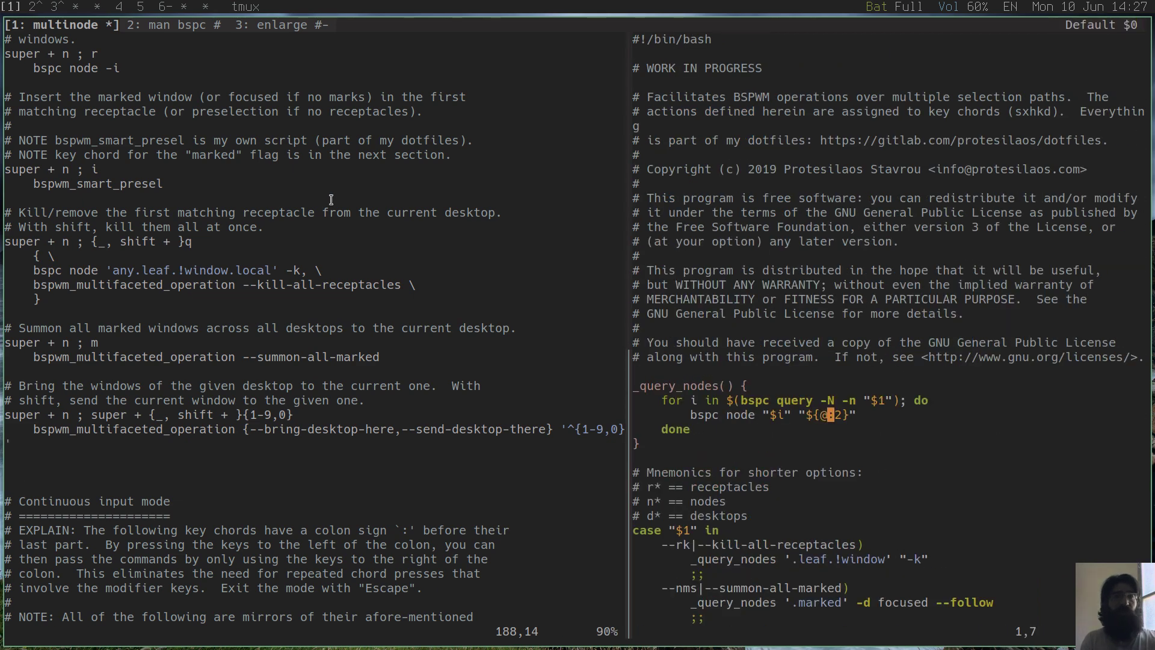
key(ctrl+a)
key(H)
Step: Go to line 7 with the dotfiles URL, enlarge the terminal text twice, then restore it
key(j)
key(j)
key(j)
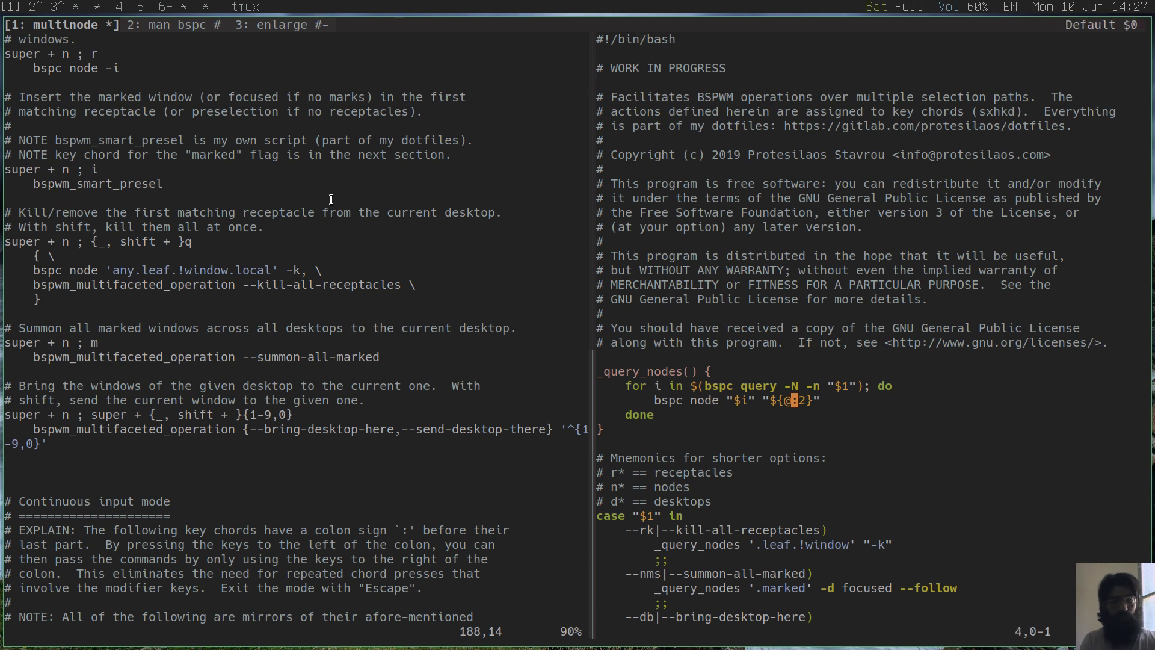
key(j)
key(j)
key(j)
key(V)
key(Escape)
key(l)
key(ctrl+plus)
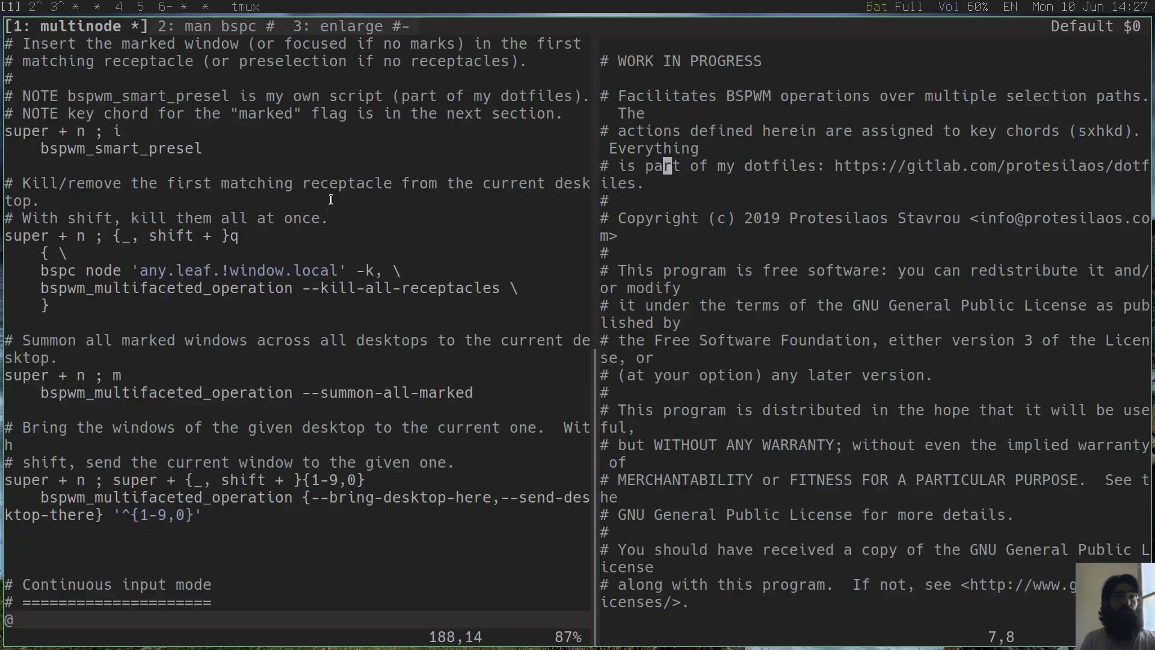
key(ctrl+plus)
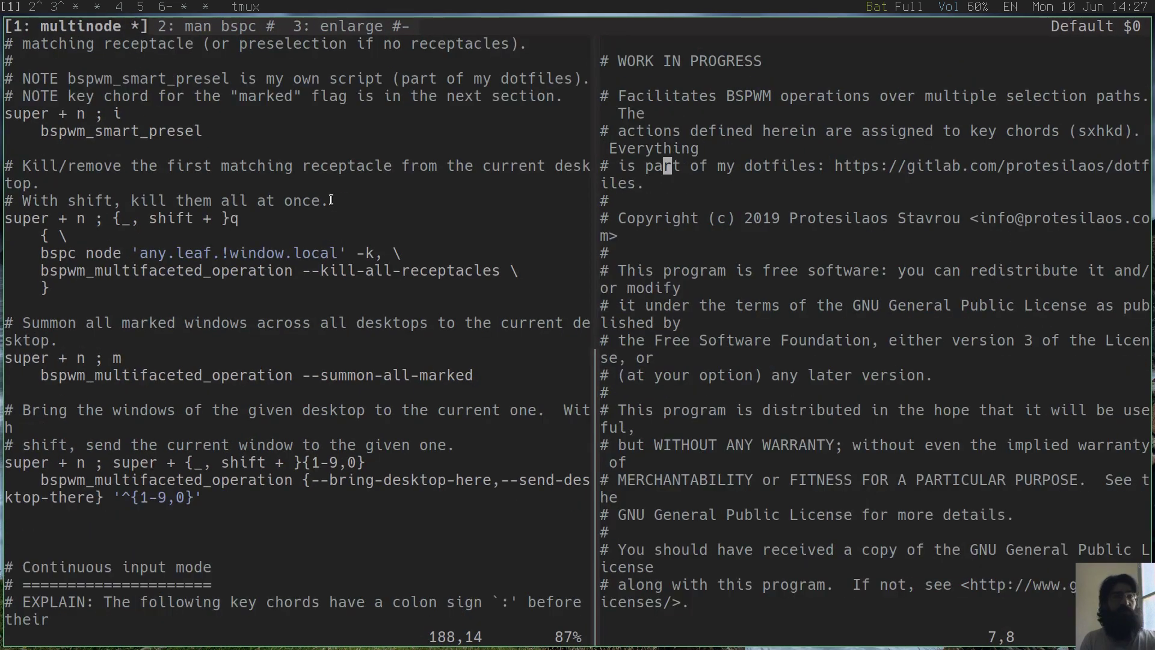
key(ctrl+minus)
key(ctrl+minus)
key(w)
key(w)
key(w)
key(w)
Step: Highlight the dotfiles URL line, then select just the URL and clear the selection
key(l)
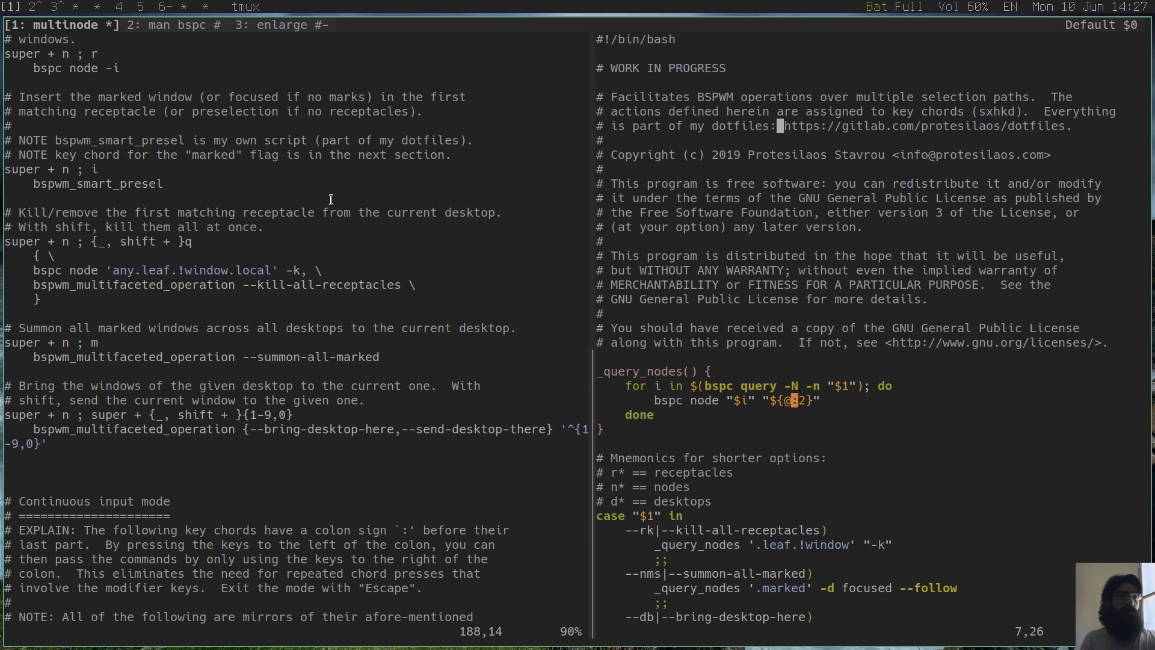
key(l)
key(shift+v)
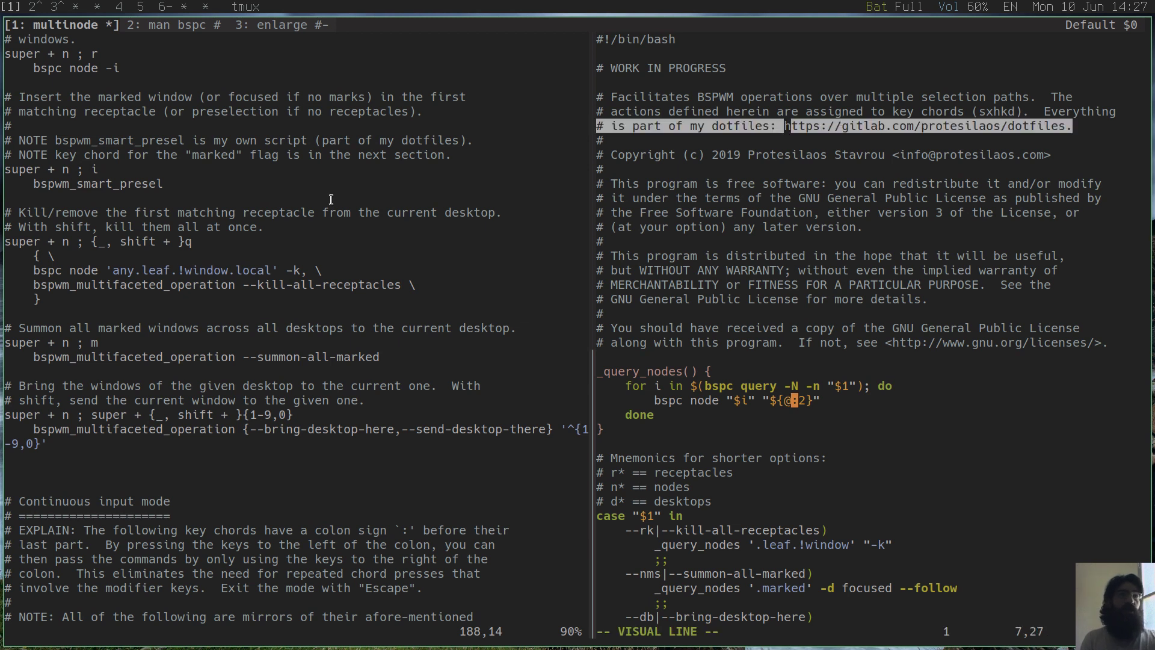
key(Escape)
key(v)
key(dollar)
key(h)
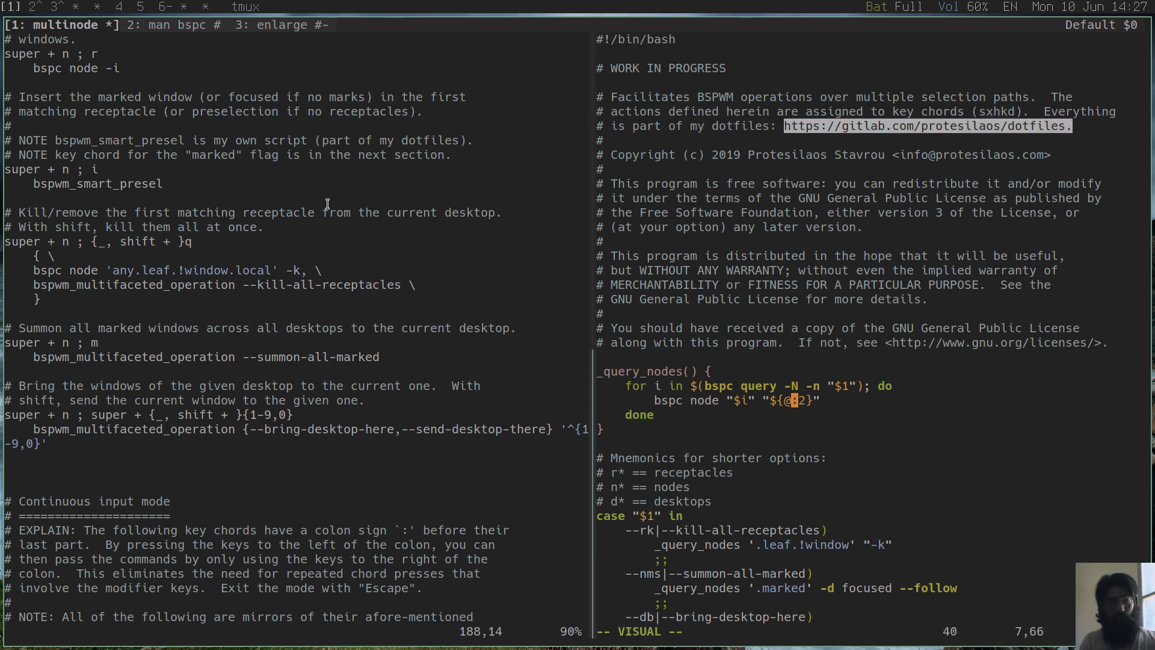
key(Escape)
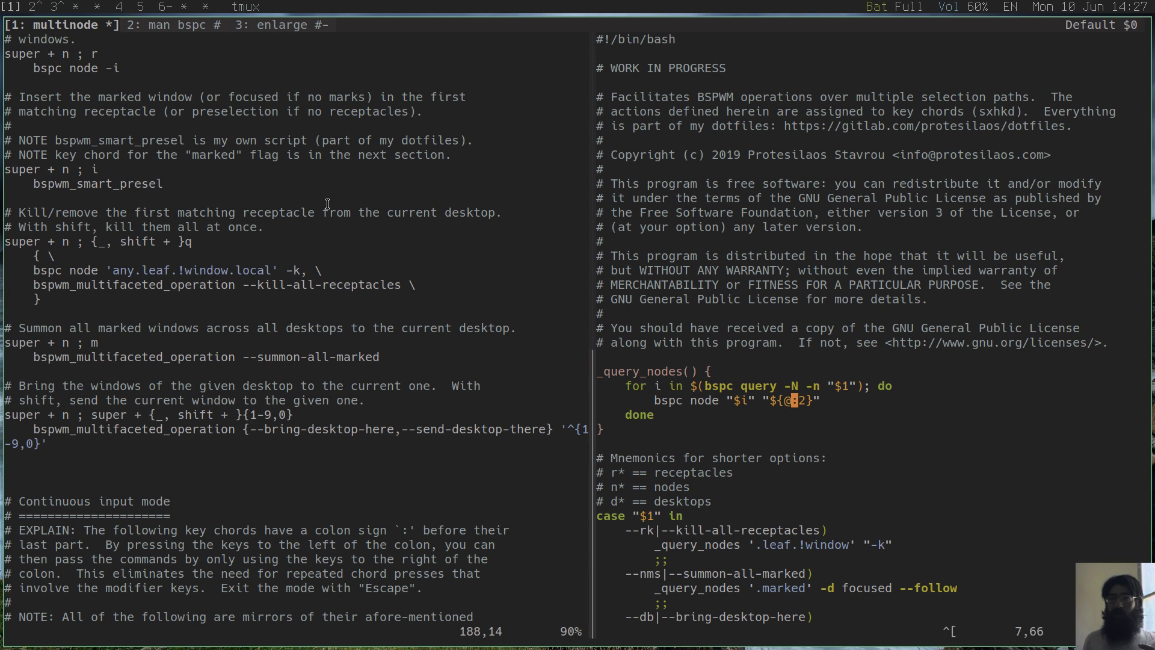